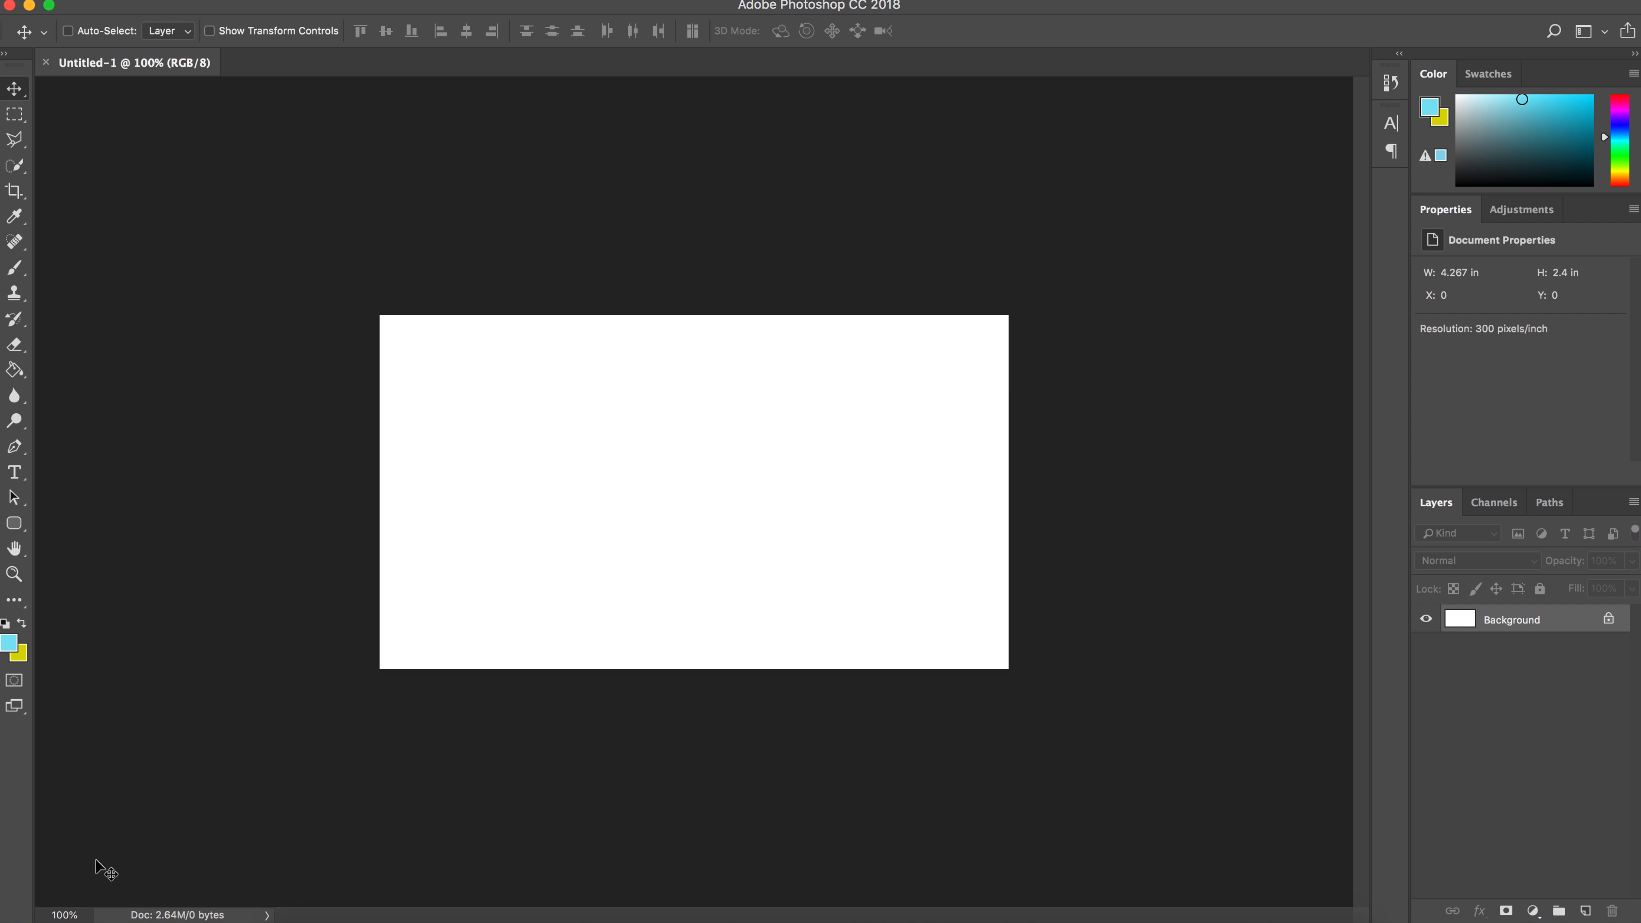
Step: Fill the Background layer with a blue-to-yellow gradient drawn diagonally from upper left to lower right with the Gradient tool
key("z")
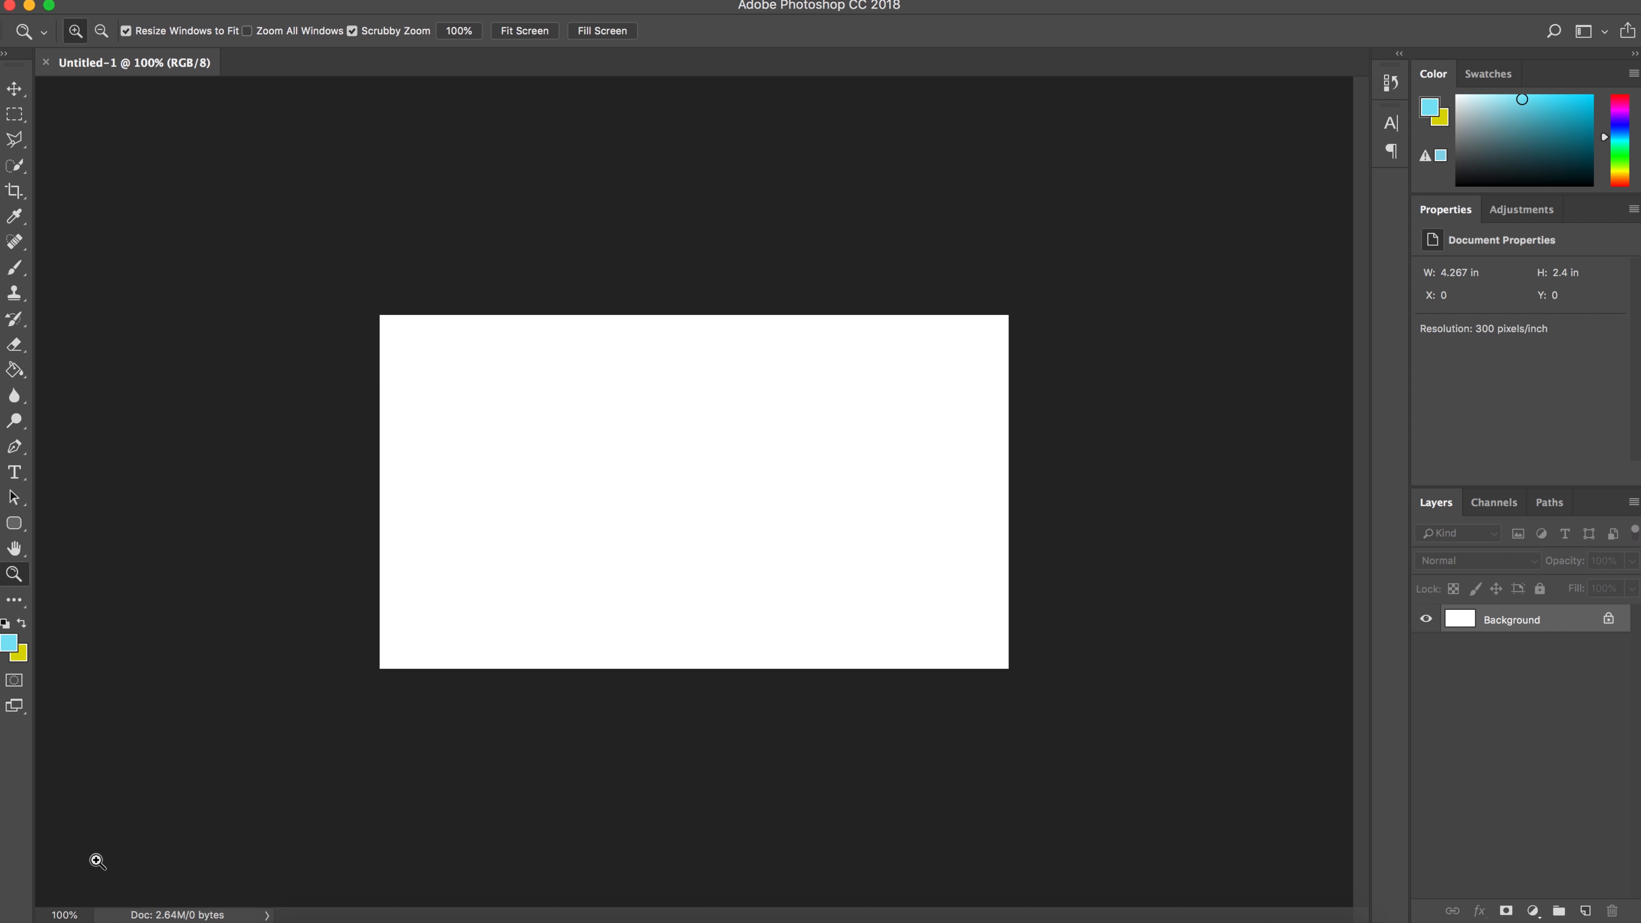
left_click(474, 603)
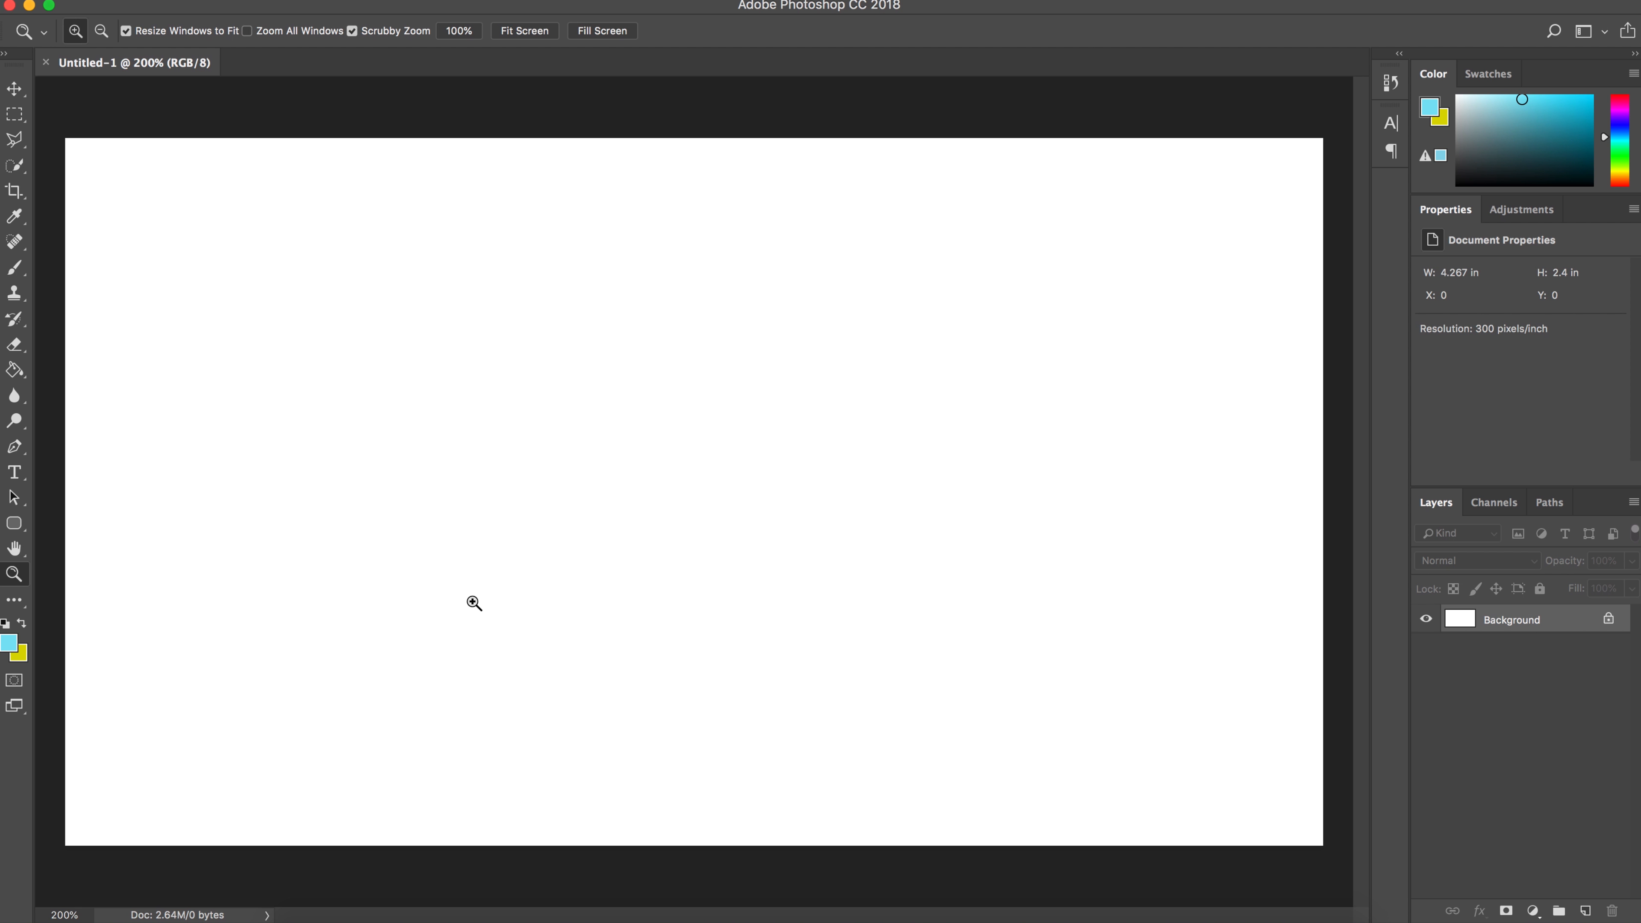
key("g")
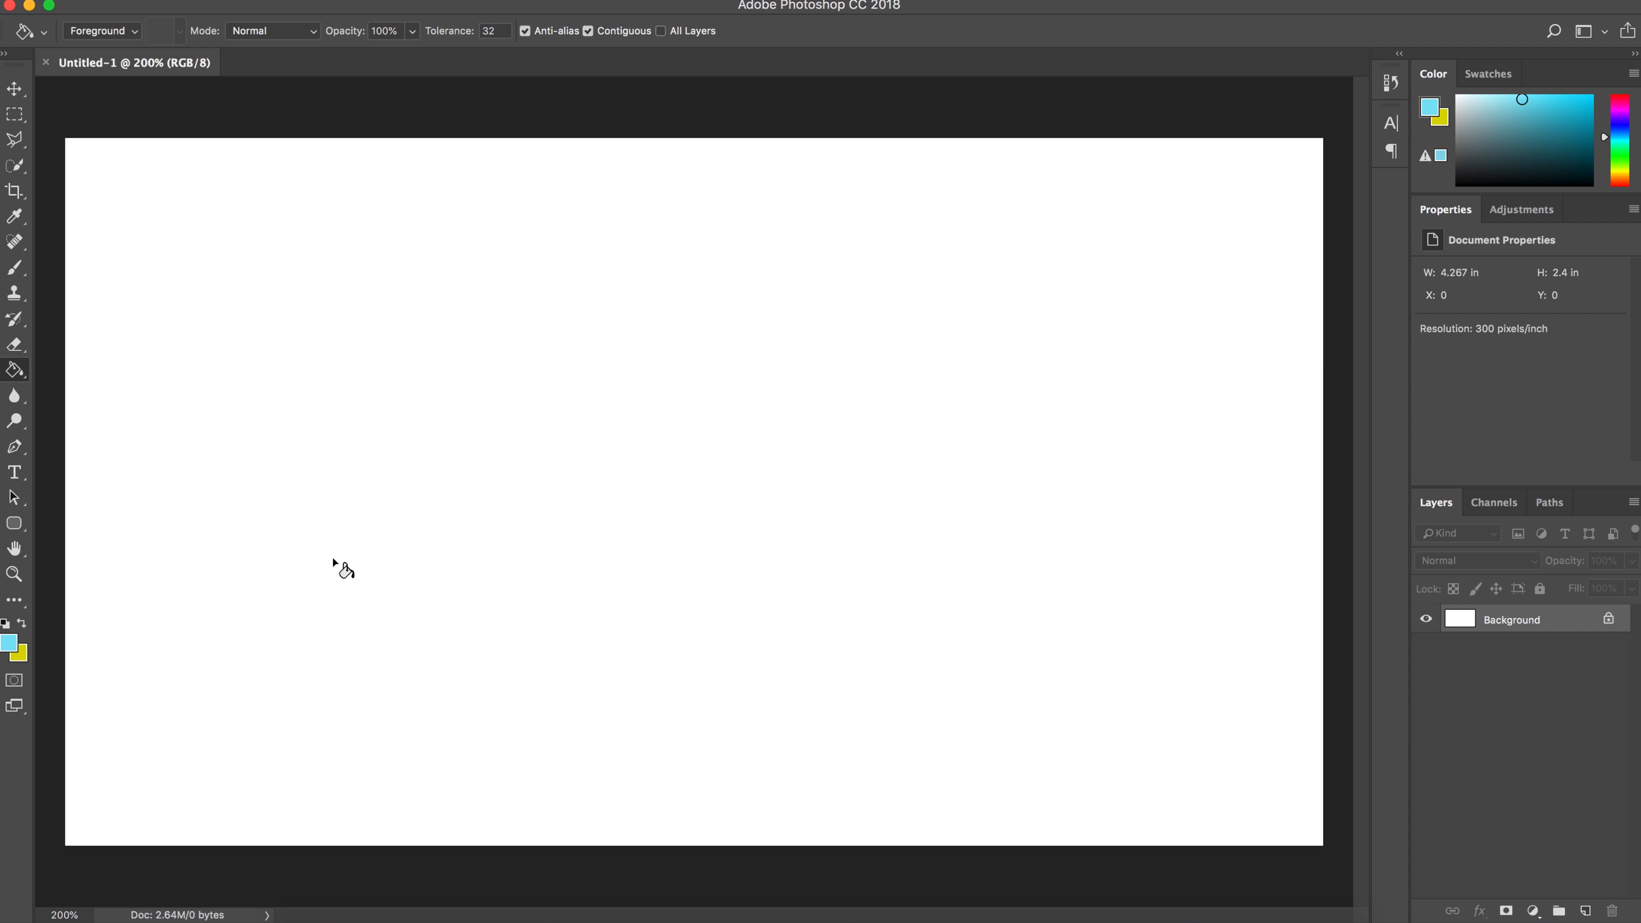
left_click(15, 373)
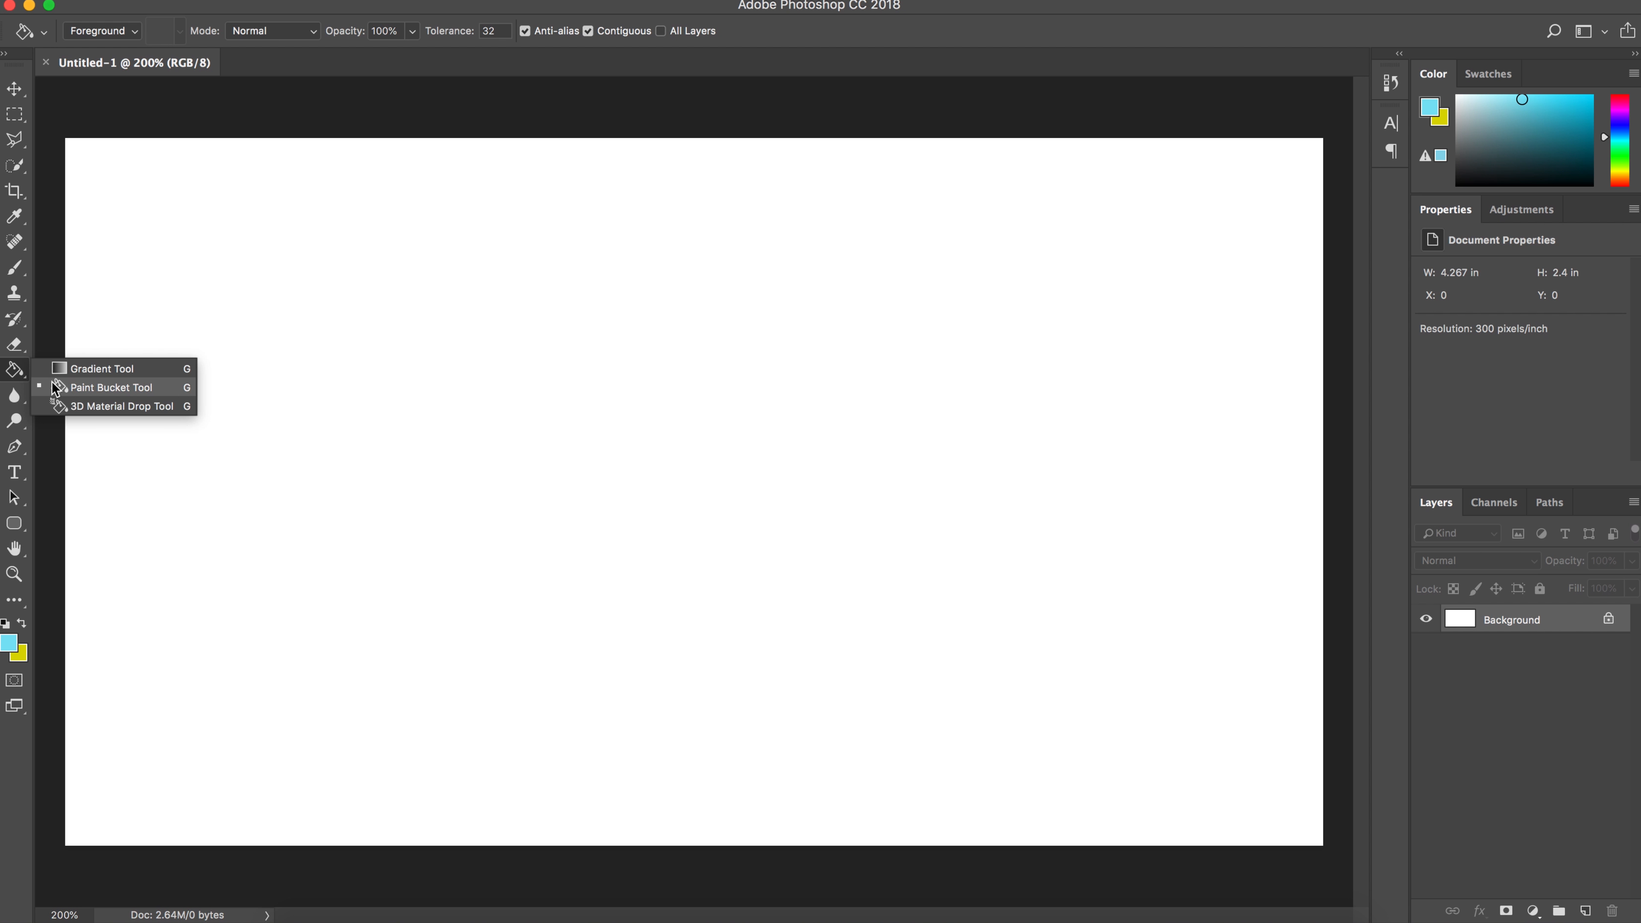
left_click(54, 372)
left_click_drag(297, 270, 1110, 713)
Step: Examine the gradient at 300% magnification, moving sideways across the canvas, and return to 100%
key("z")
left_click(666, 461)
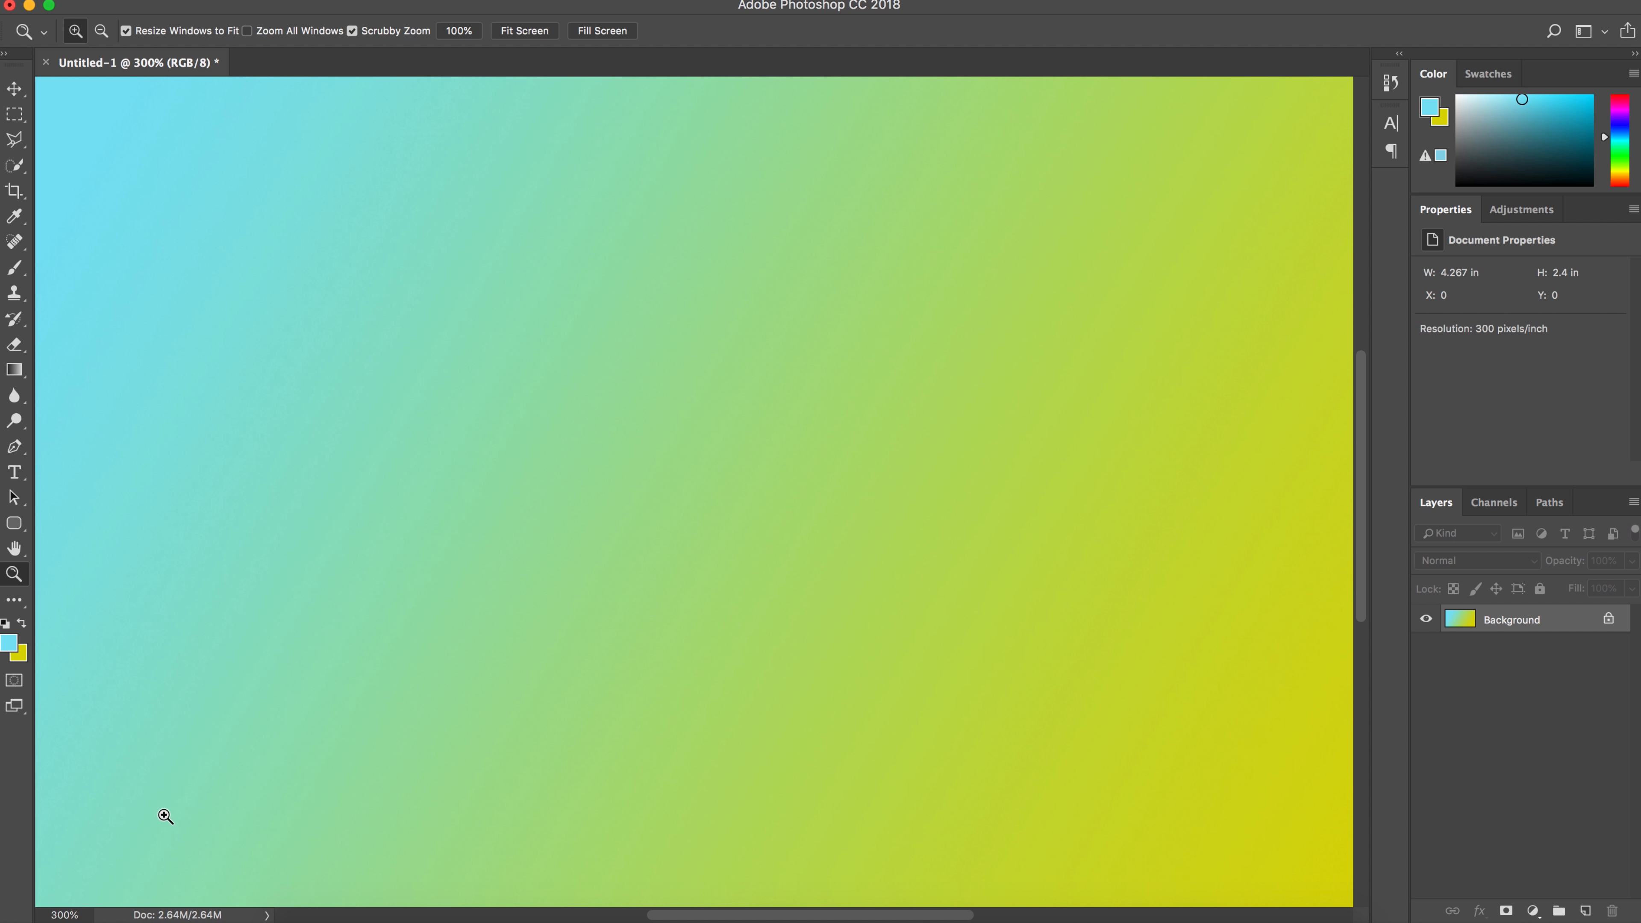
scroll(189, 636, "left", 5)
left_click_drag(623, 916, 747, 918)
key("alt")
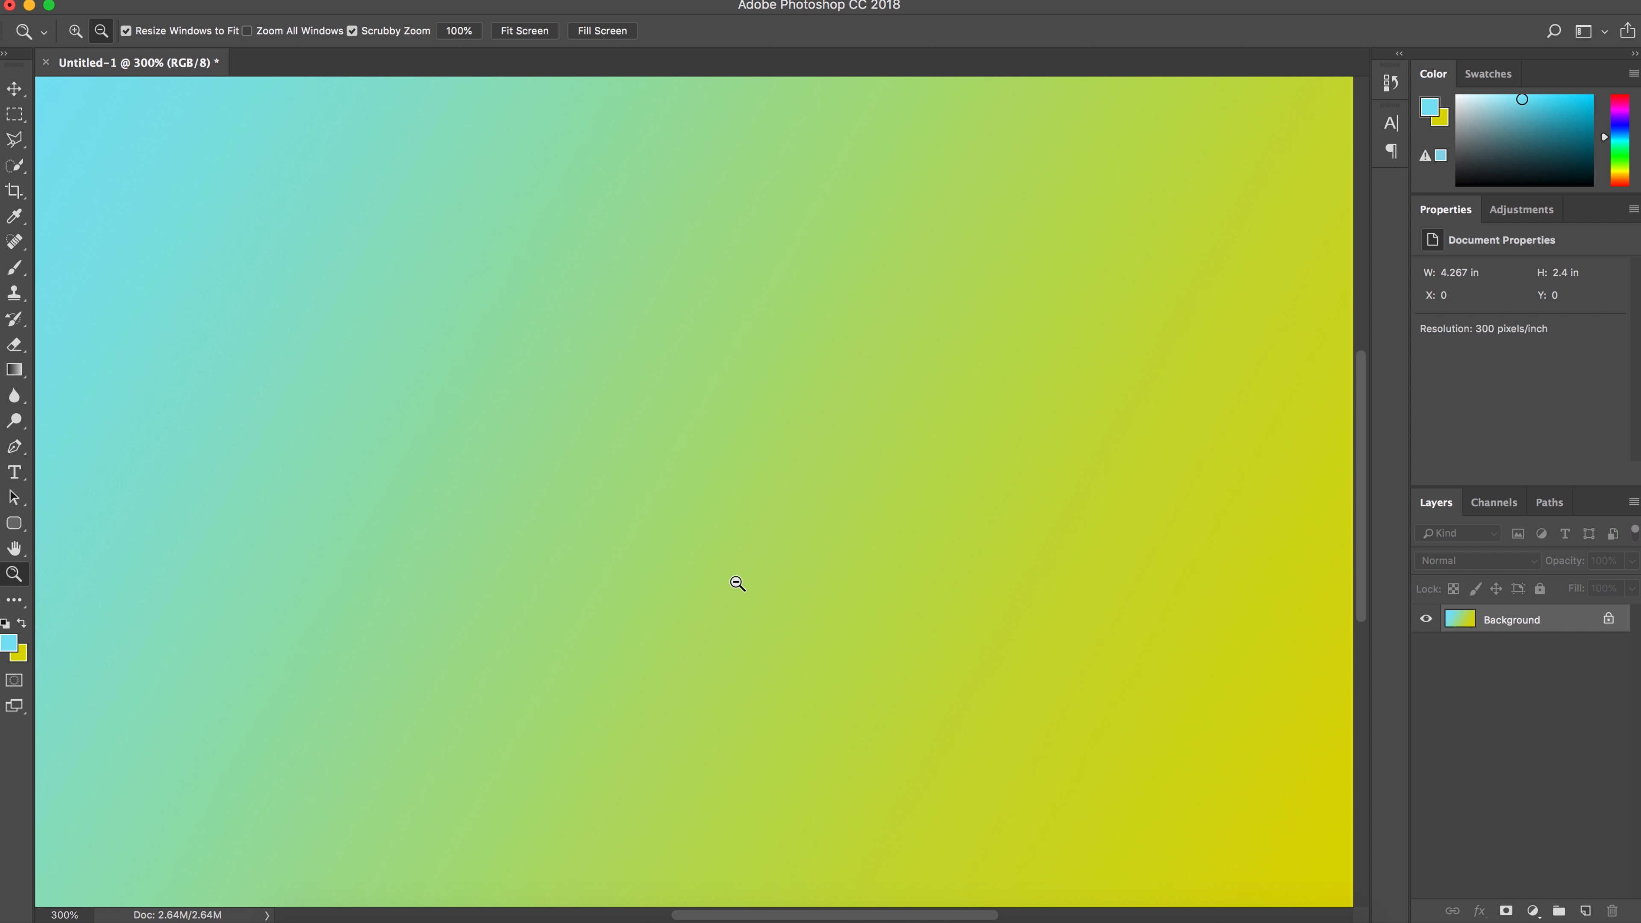
left_click(737, 583, "alt")
left_click(737, 582, "alt")
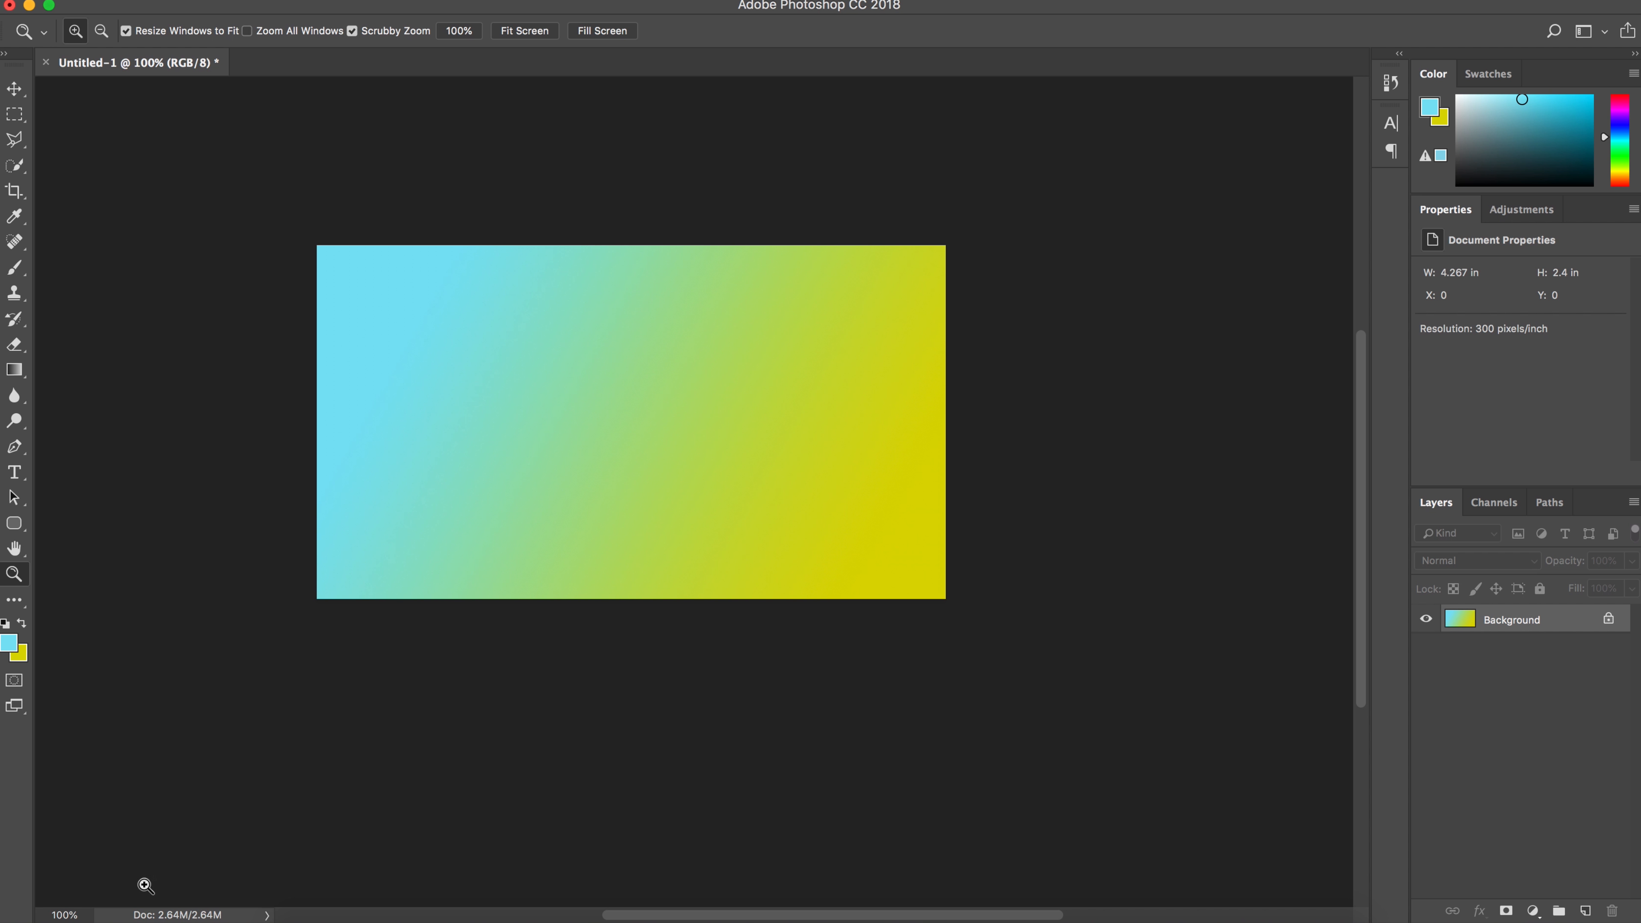
Step: Compare the canvas at 200%, 100%, 66.67% and fit-to-screen magnification, ending with it fitted to the screen
left_click(60, 915)
left_click(92, 850)
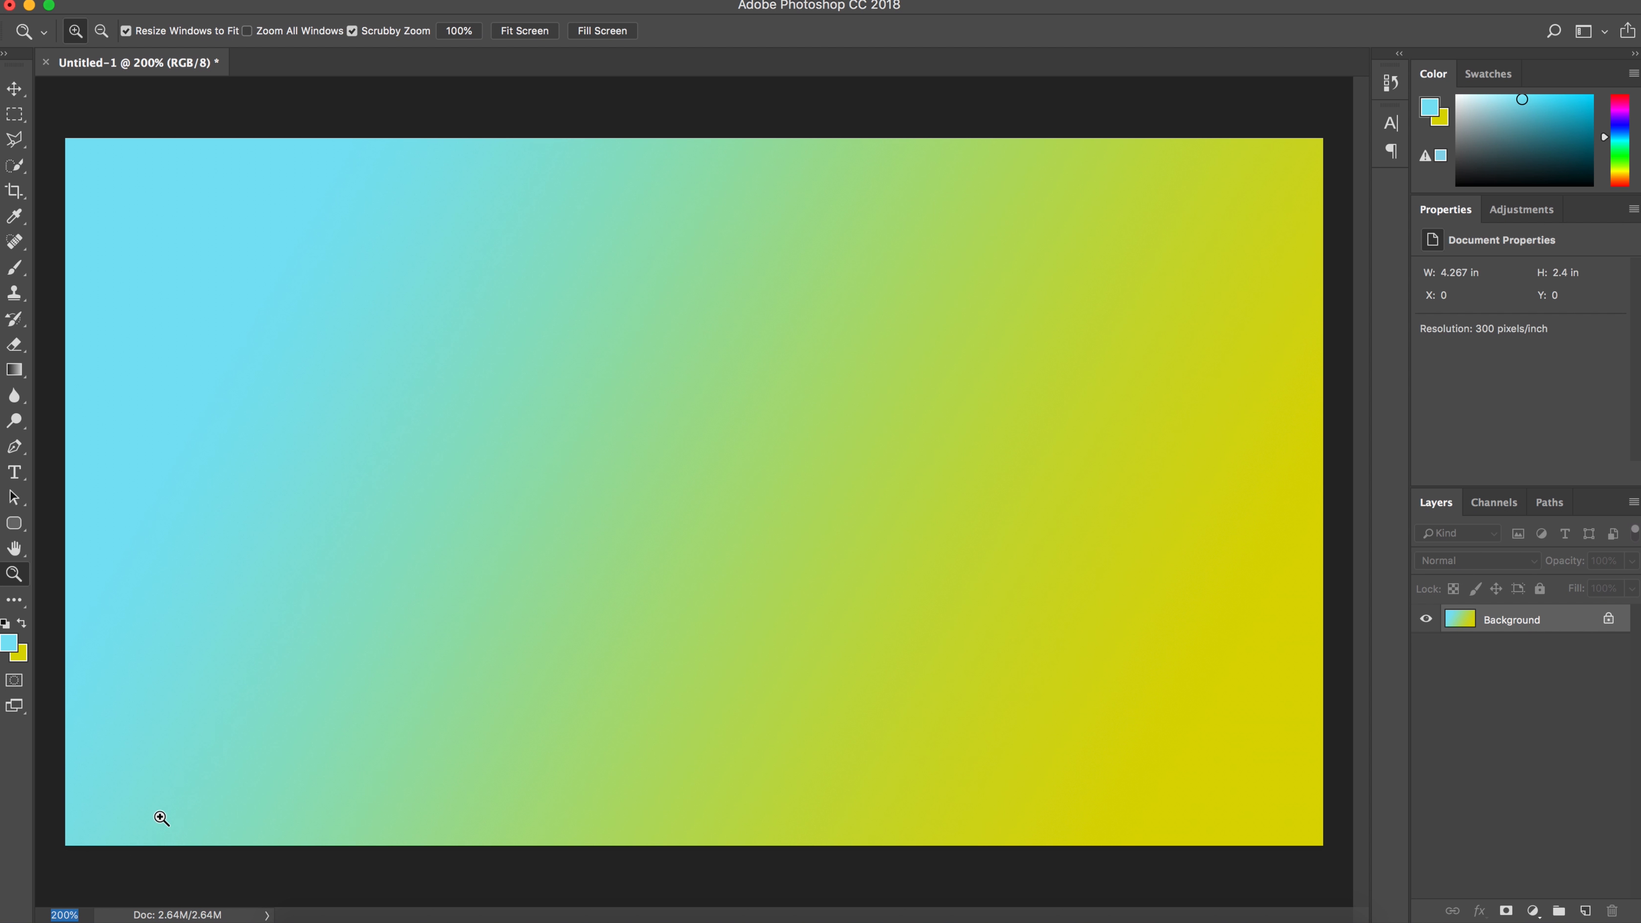
left_click(162, 818, "alt")
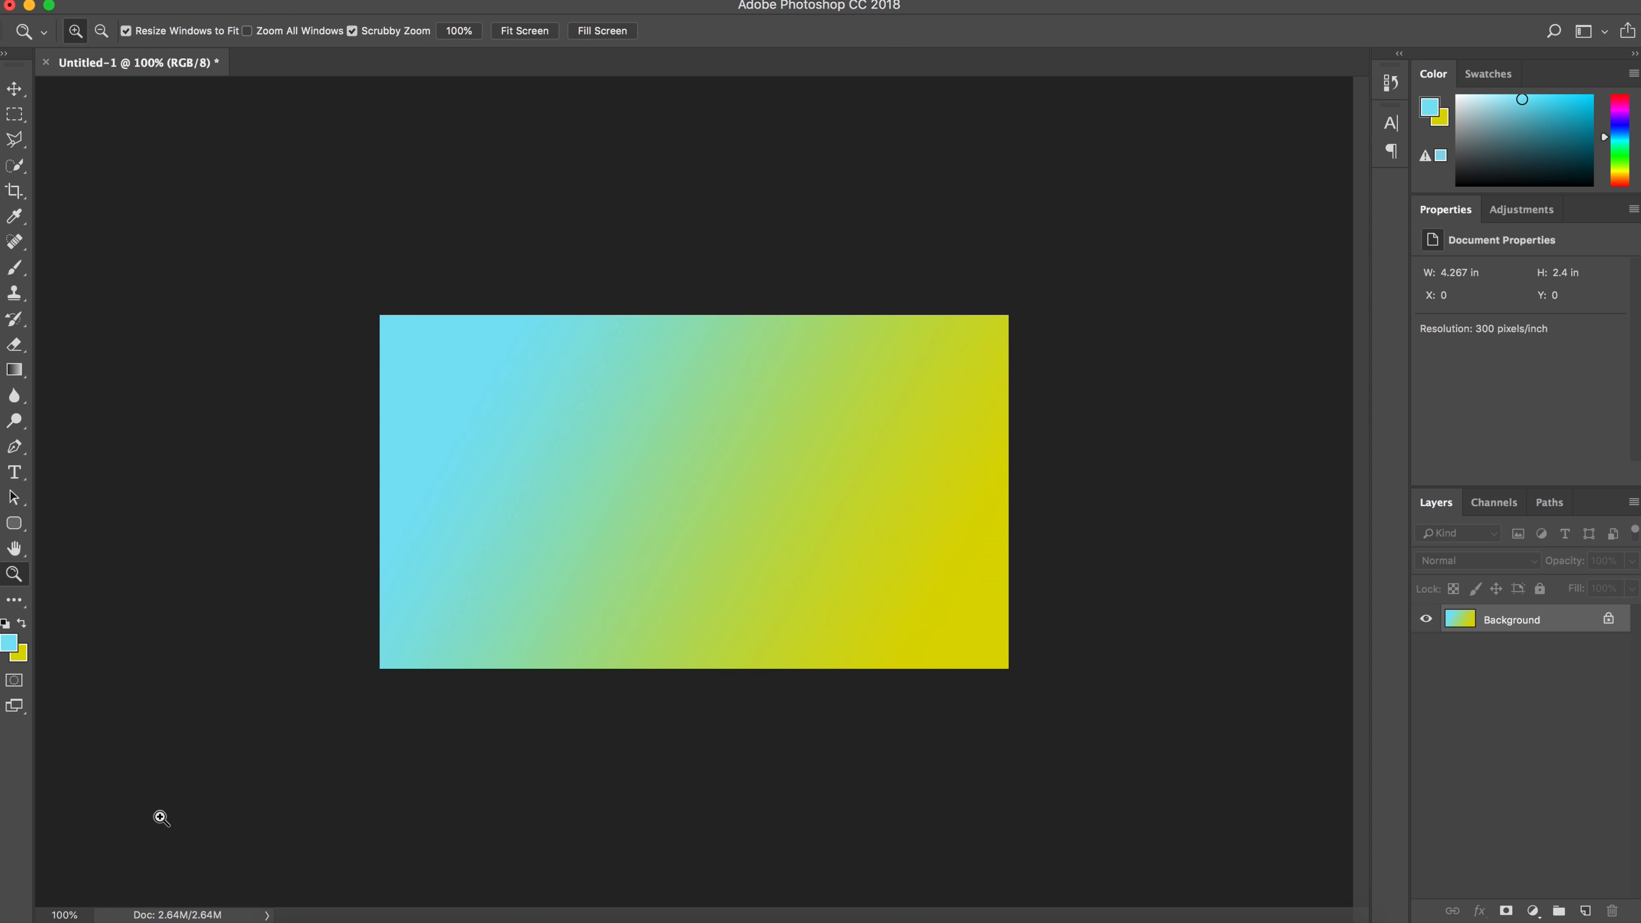
double_click(14, 549)
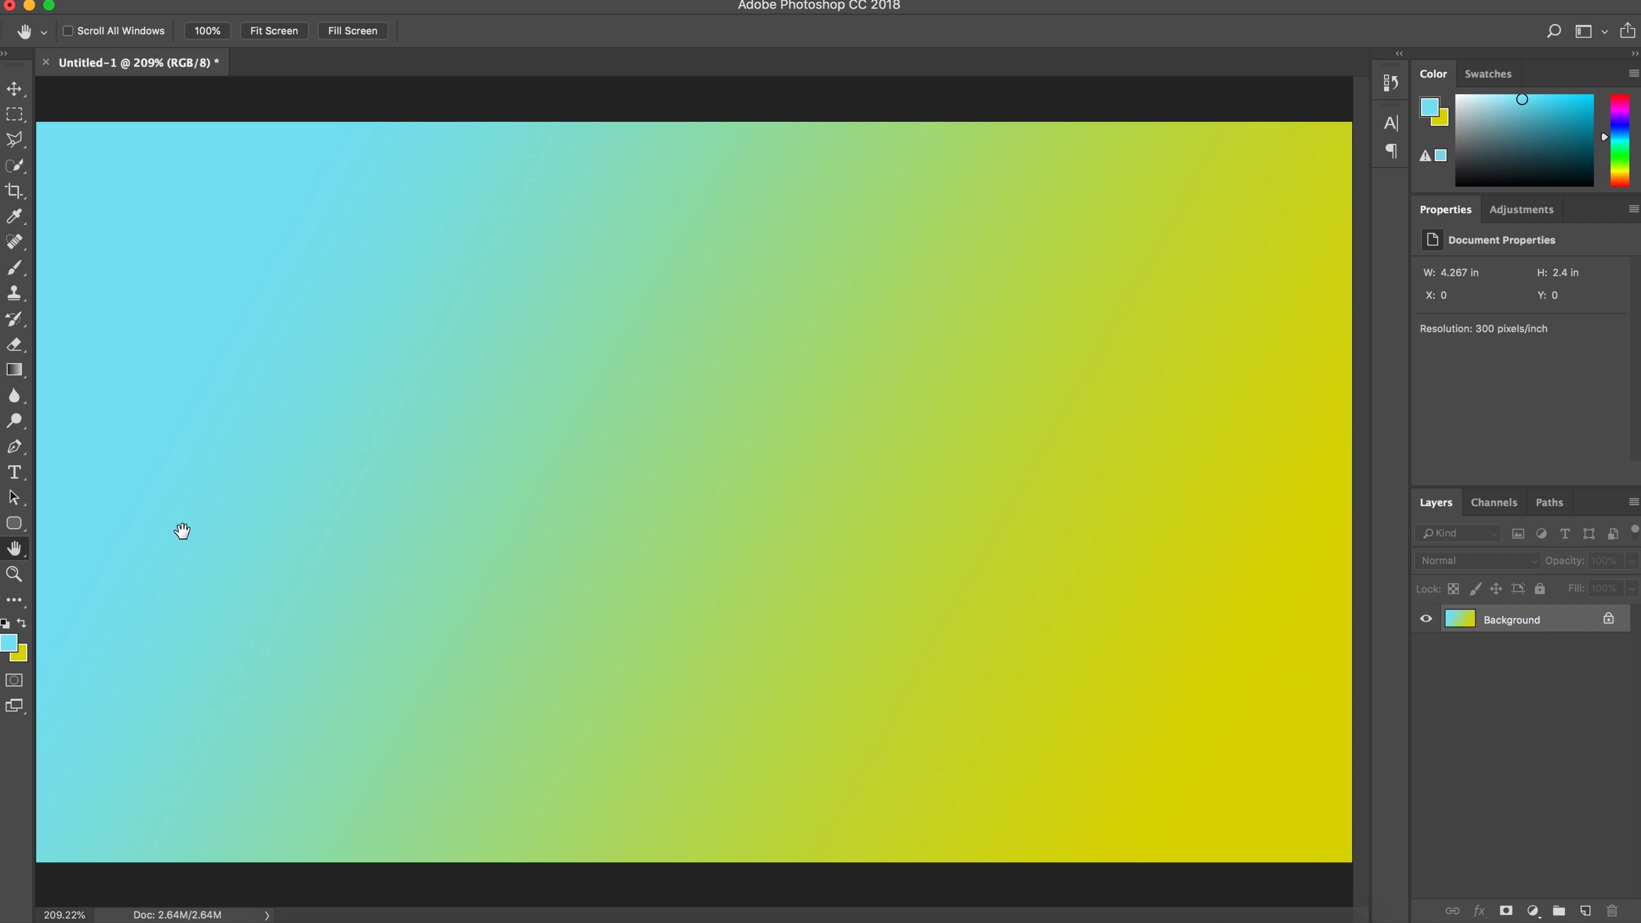
double_click(14, 574)
left_click(663, 485, "alt")
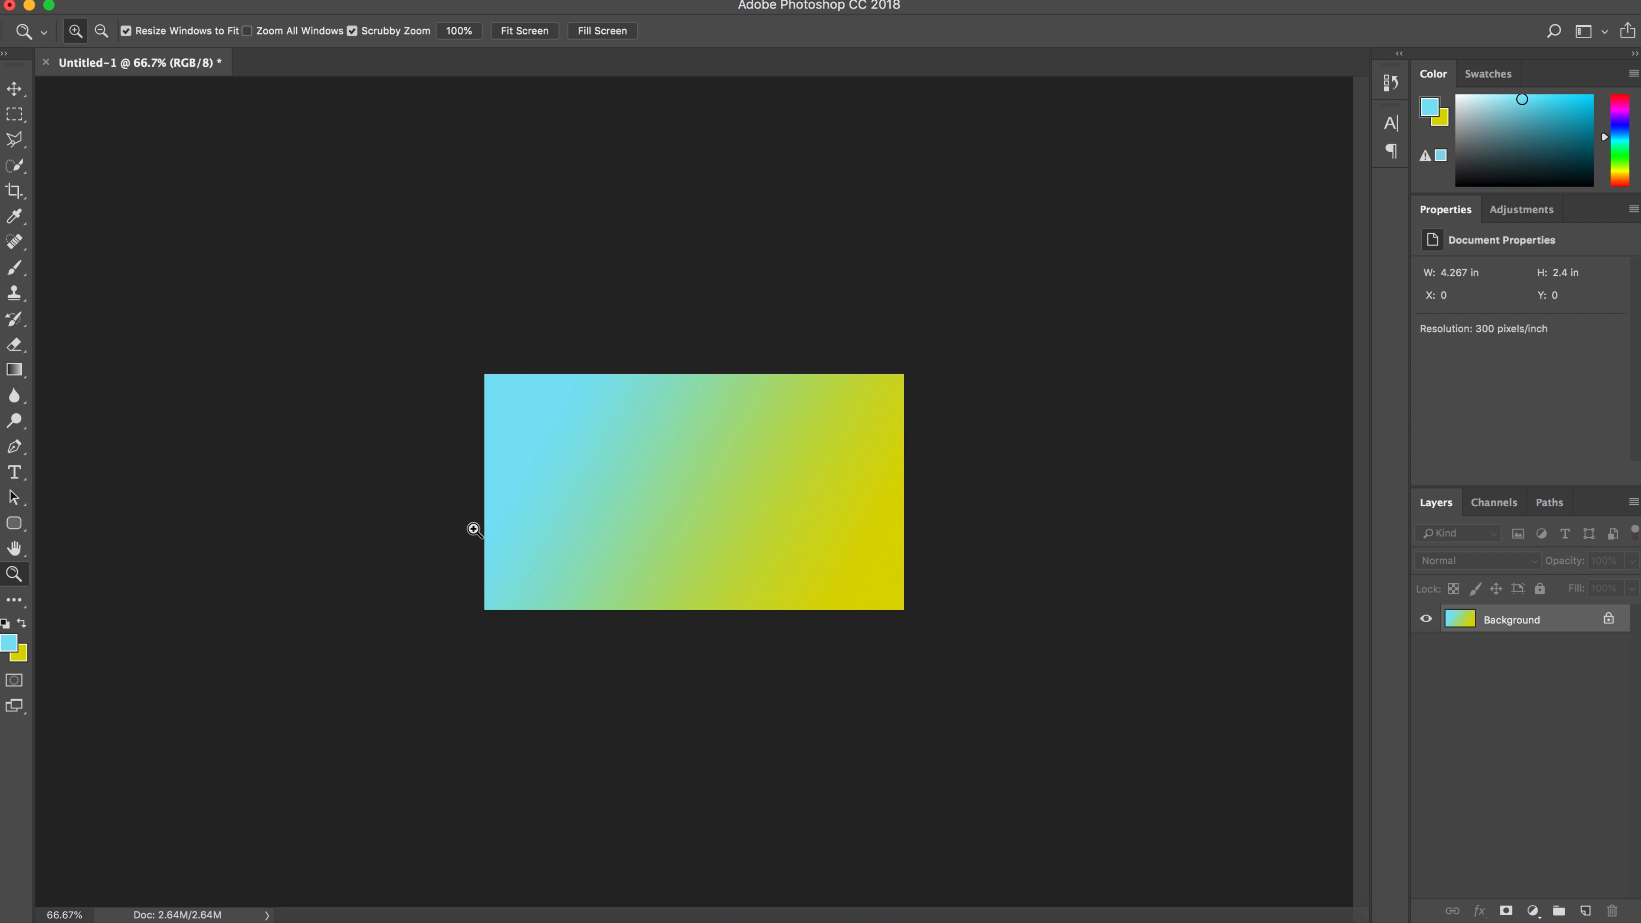
double_click(14, 549)
Step: Choose the Line tool from the shape tools and replace it with the Rectangle tool
right_click(14, 523)
left_click(99, 598)
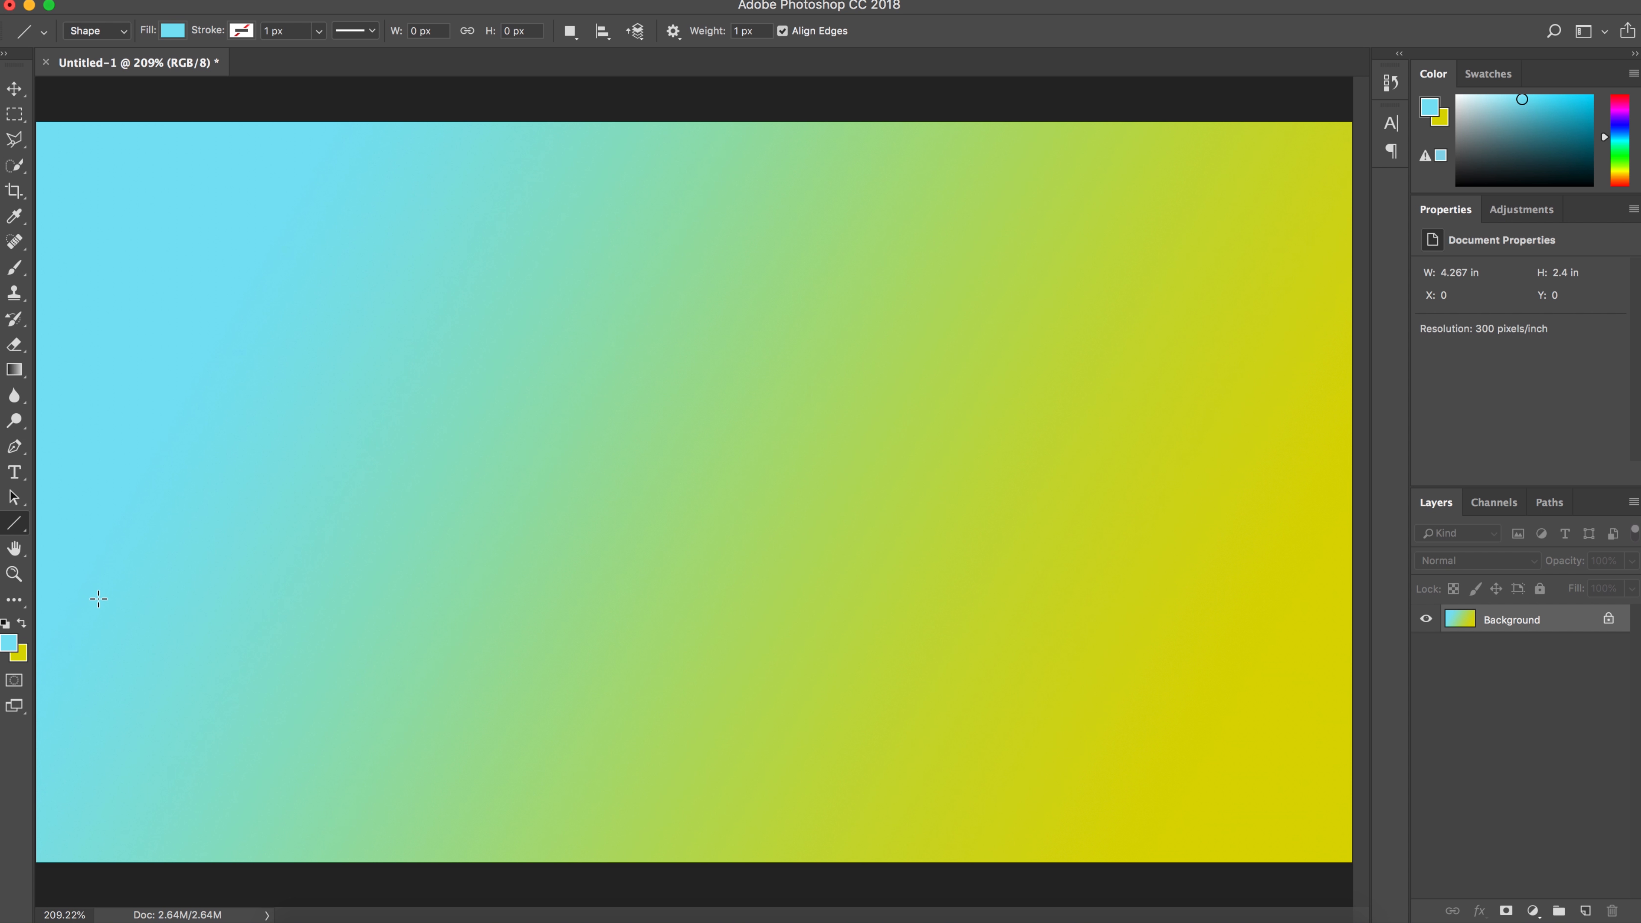
right_click(14, 530)
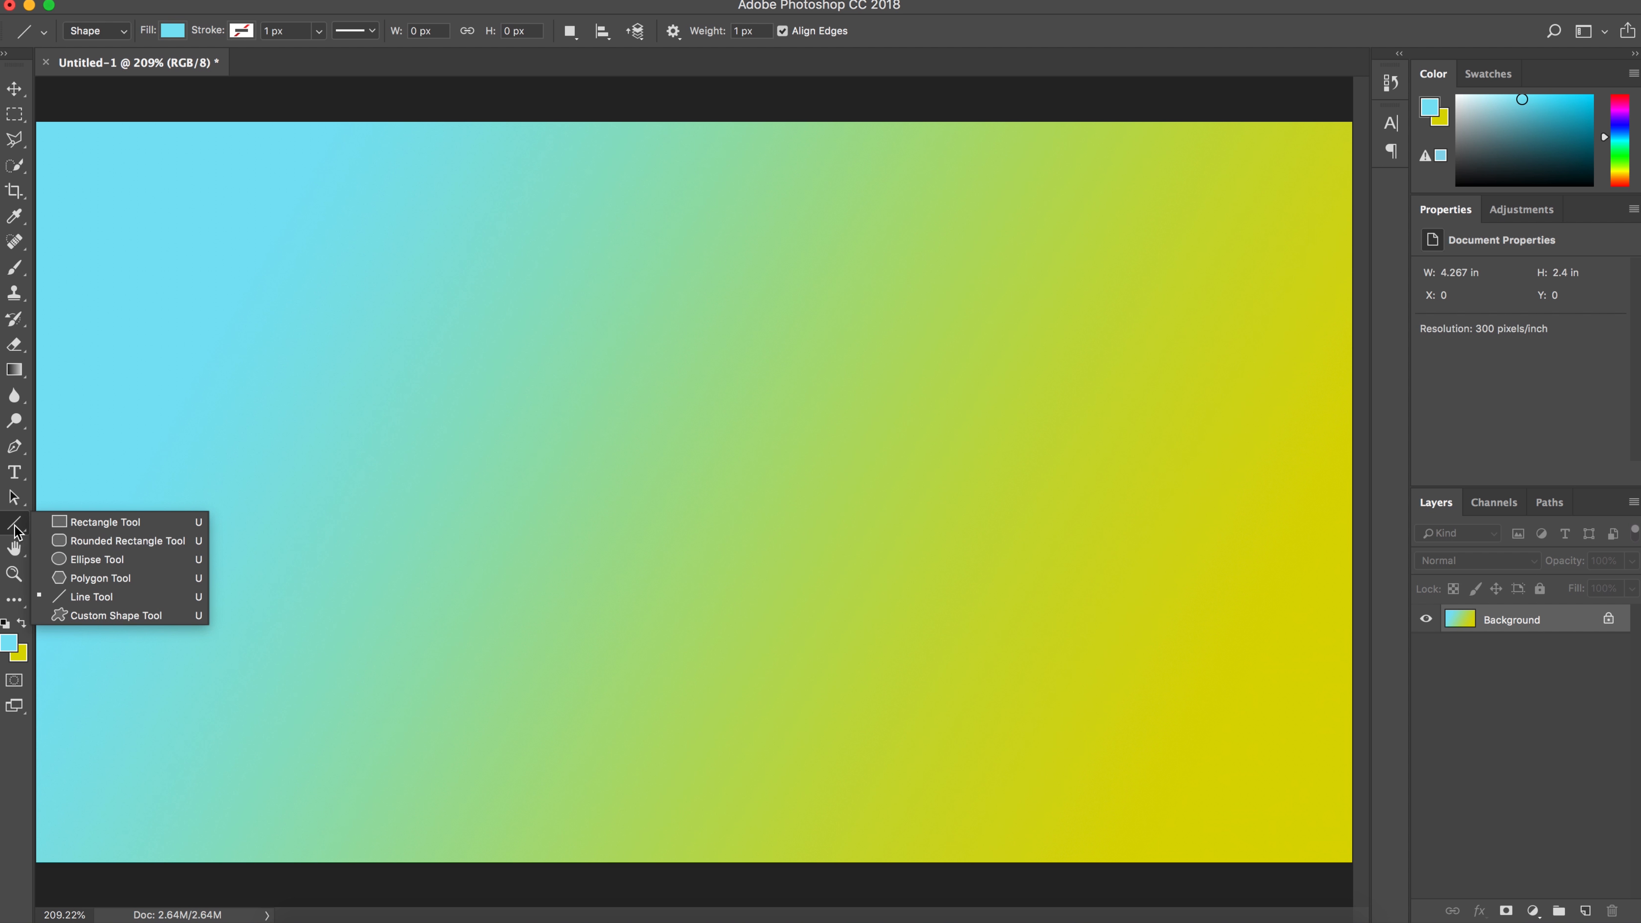
left_click(97, 518)
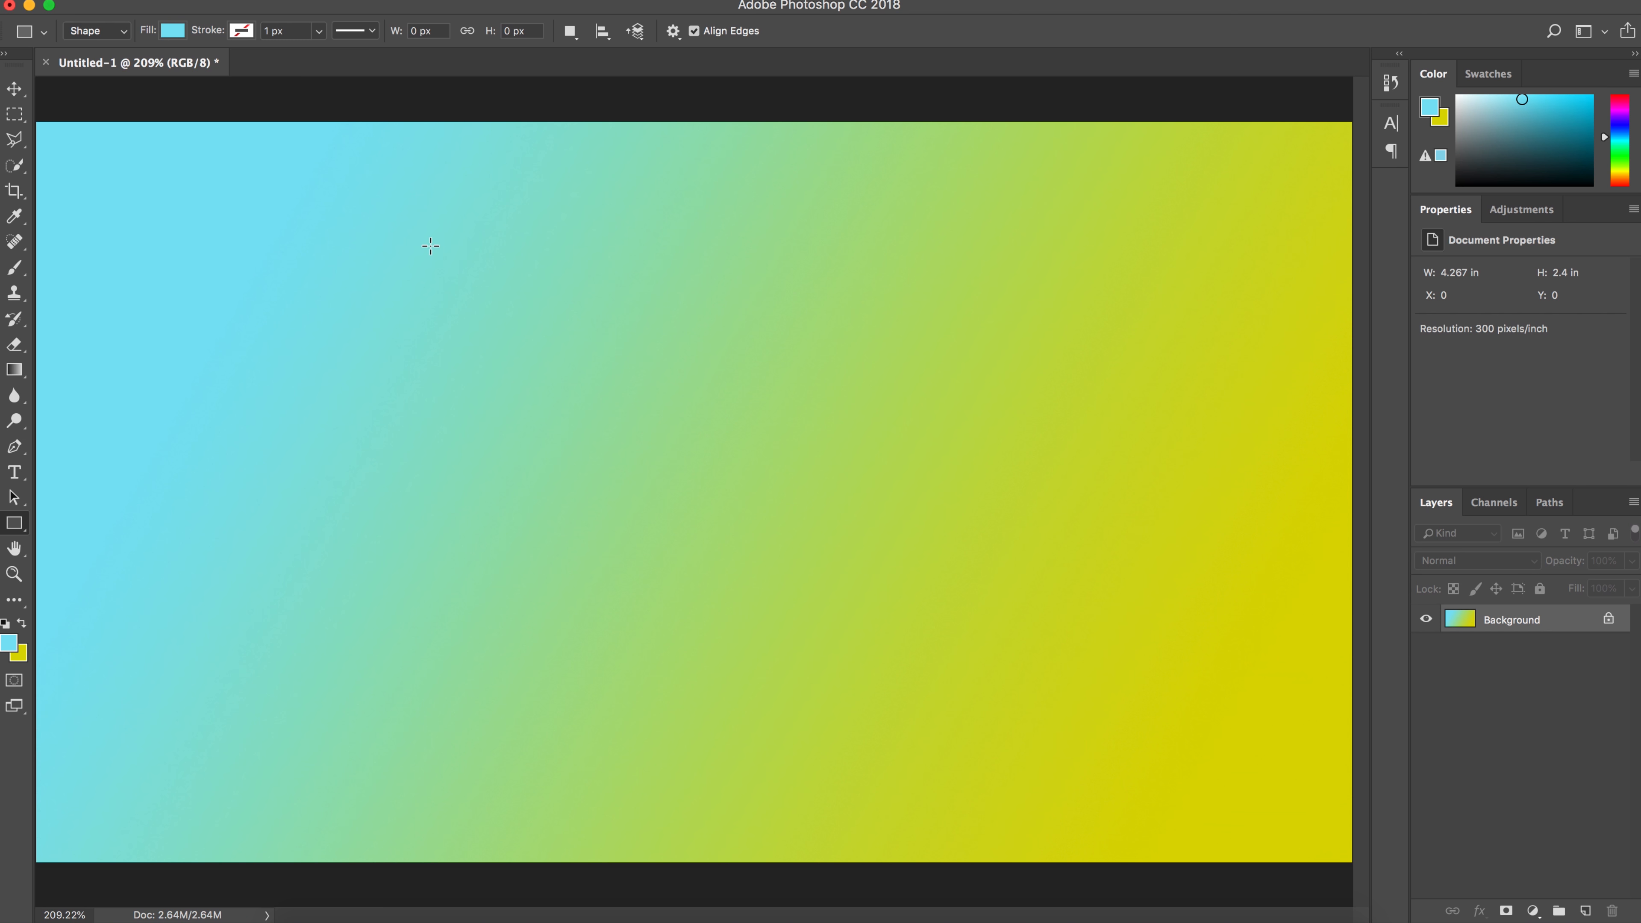
Step: Set the Brush tool's size to 40 and change the foreground color to pink
key("b")
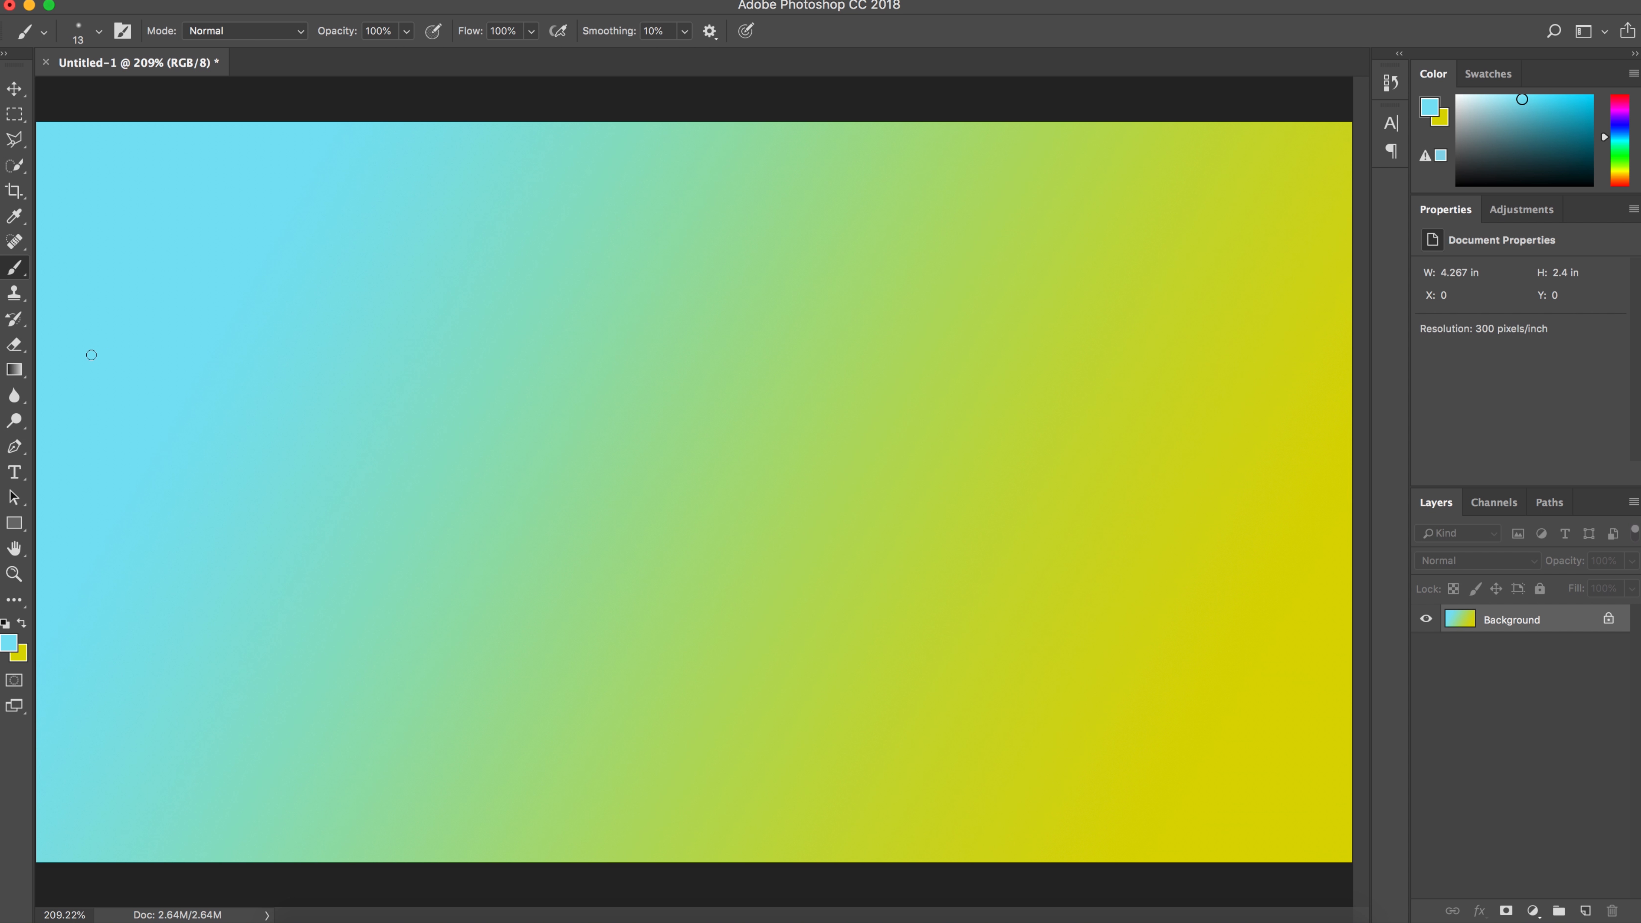
key("bracketright")
key("bracketright")
key("bracketright")
key("bracketright")
key("bracketright")
key("bracketright")
left_click(9, 642)
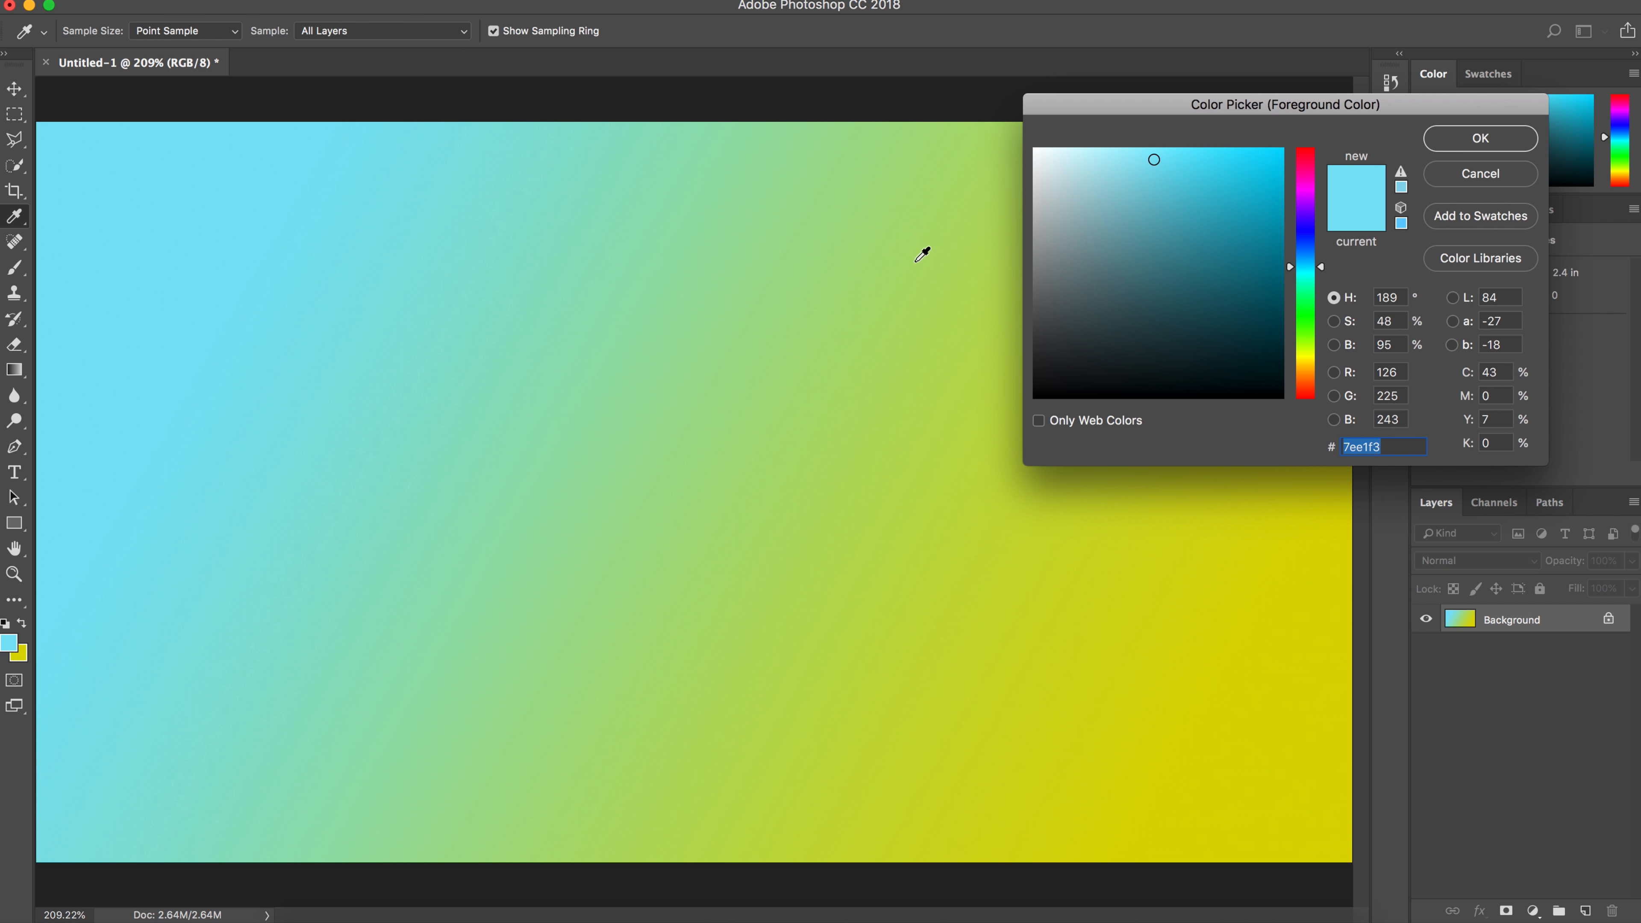
left_click(1299, 153)
key("Return")
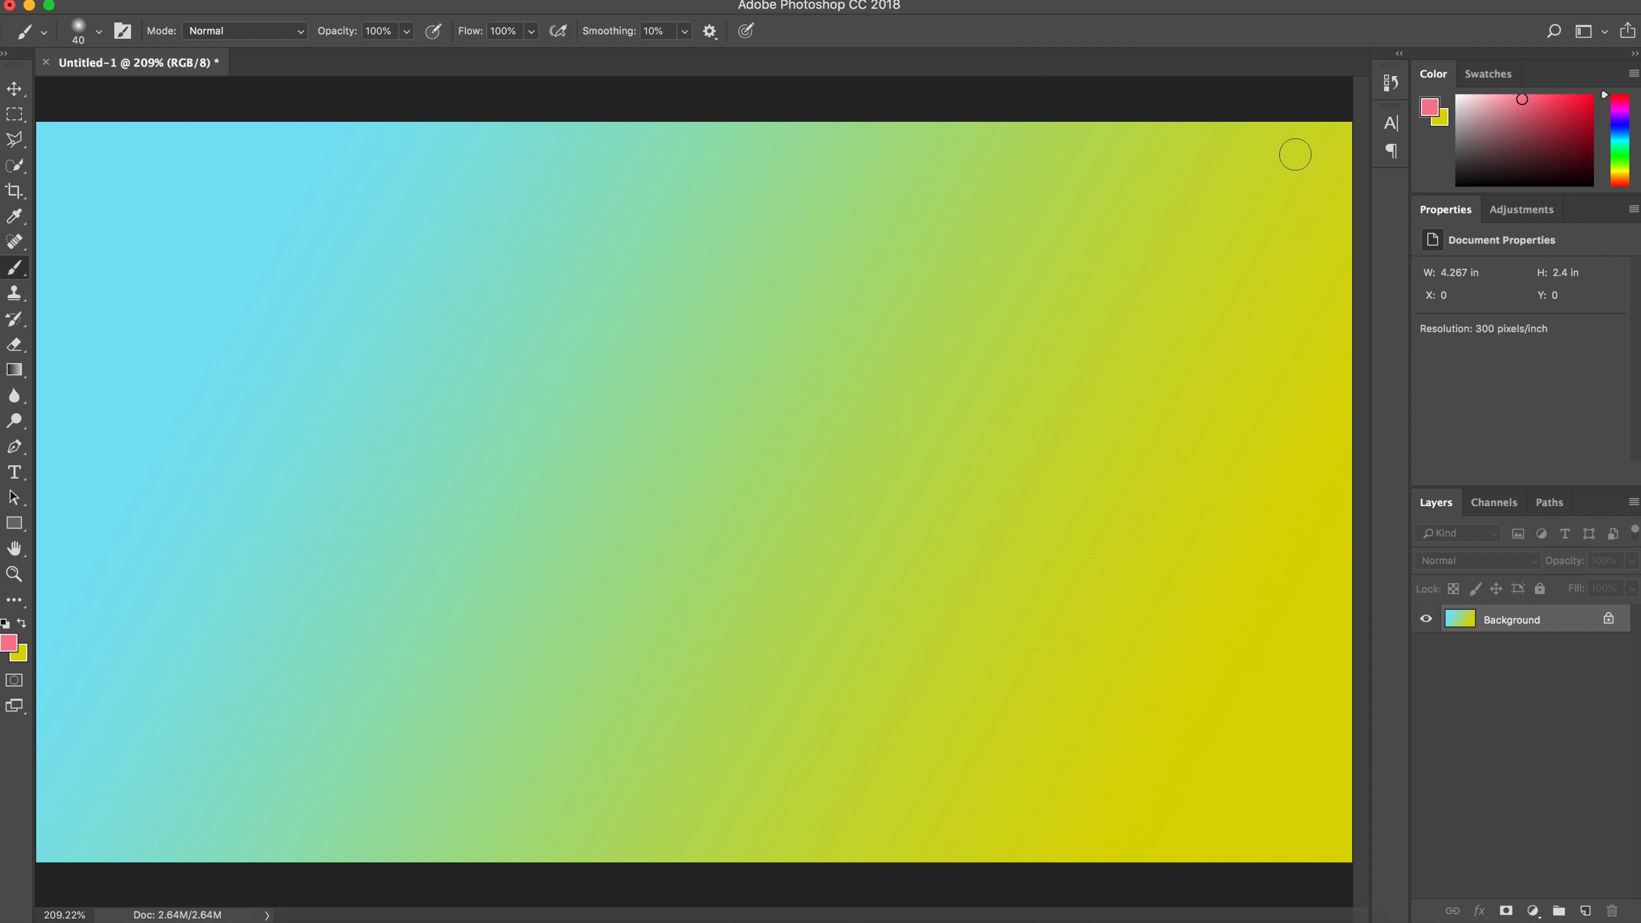
Step: Paint a freehand horizontal pink stroke across the middle of the canvas and a closed outline of connected straight strokes below it
mouse_move(446, 408)
left_mouse_down()
mouse_move(776, 404)
mouse_move(1065, 431)
left_mouse_up()
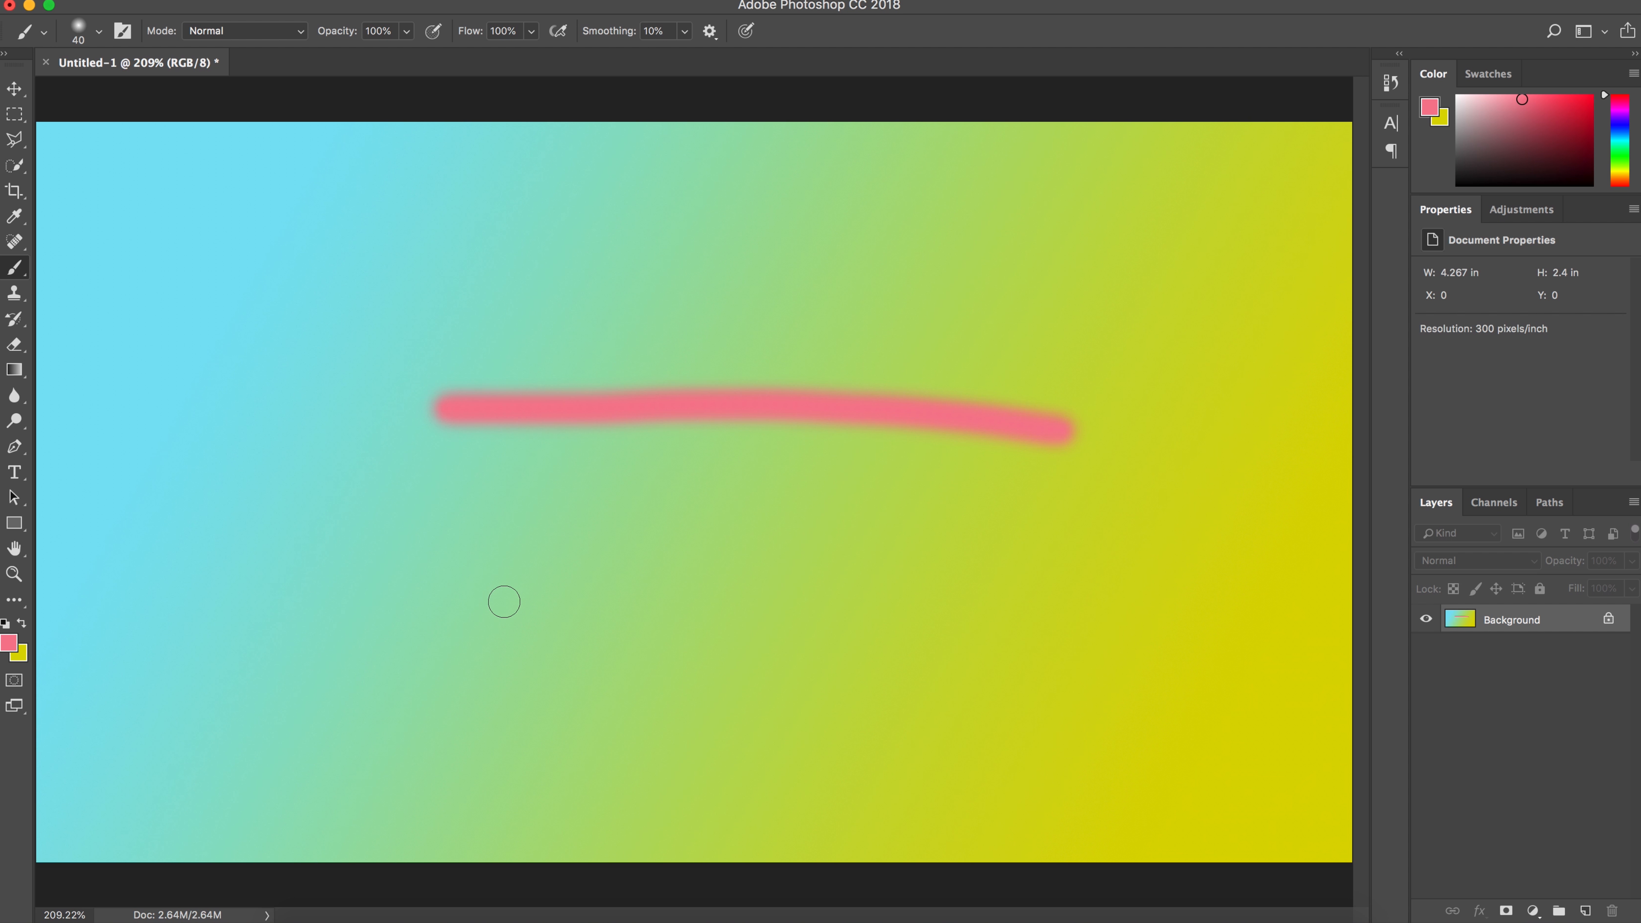
left_click(346, 589)
left_click(1006, 575, "shift")
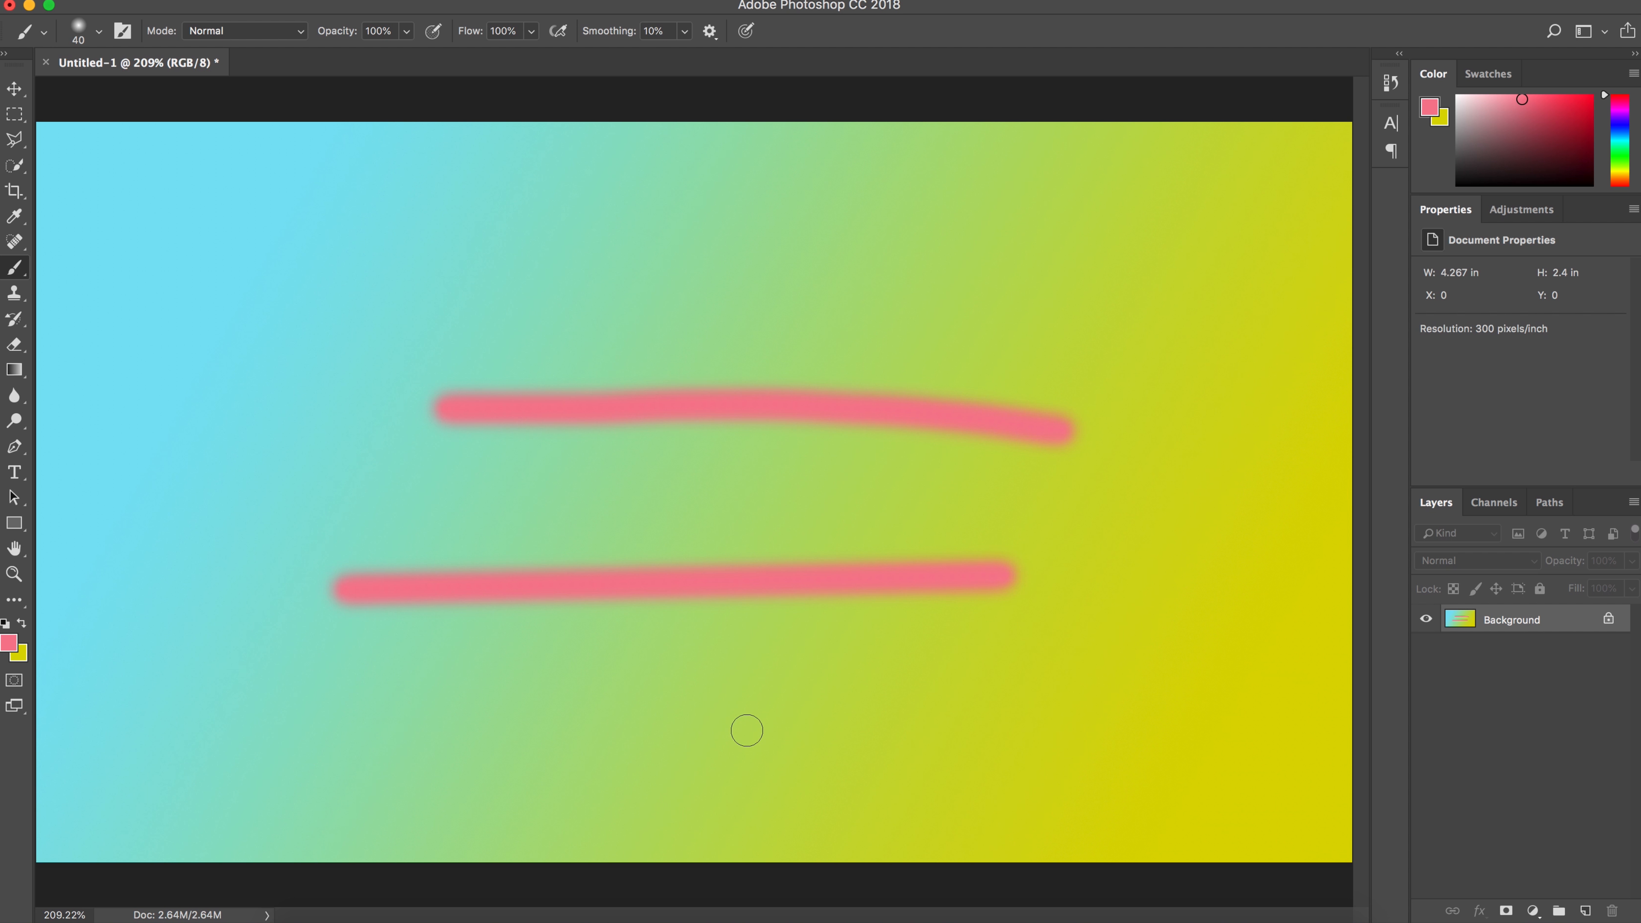
left_click(835, 737, "shift")
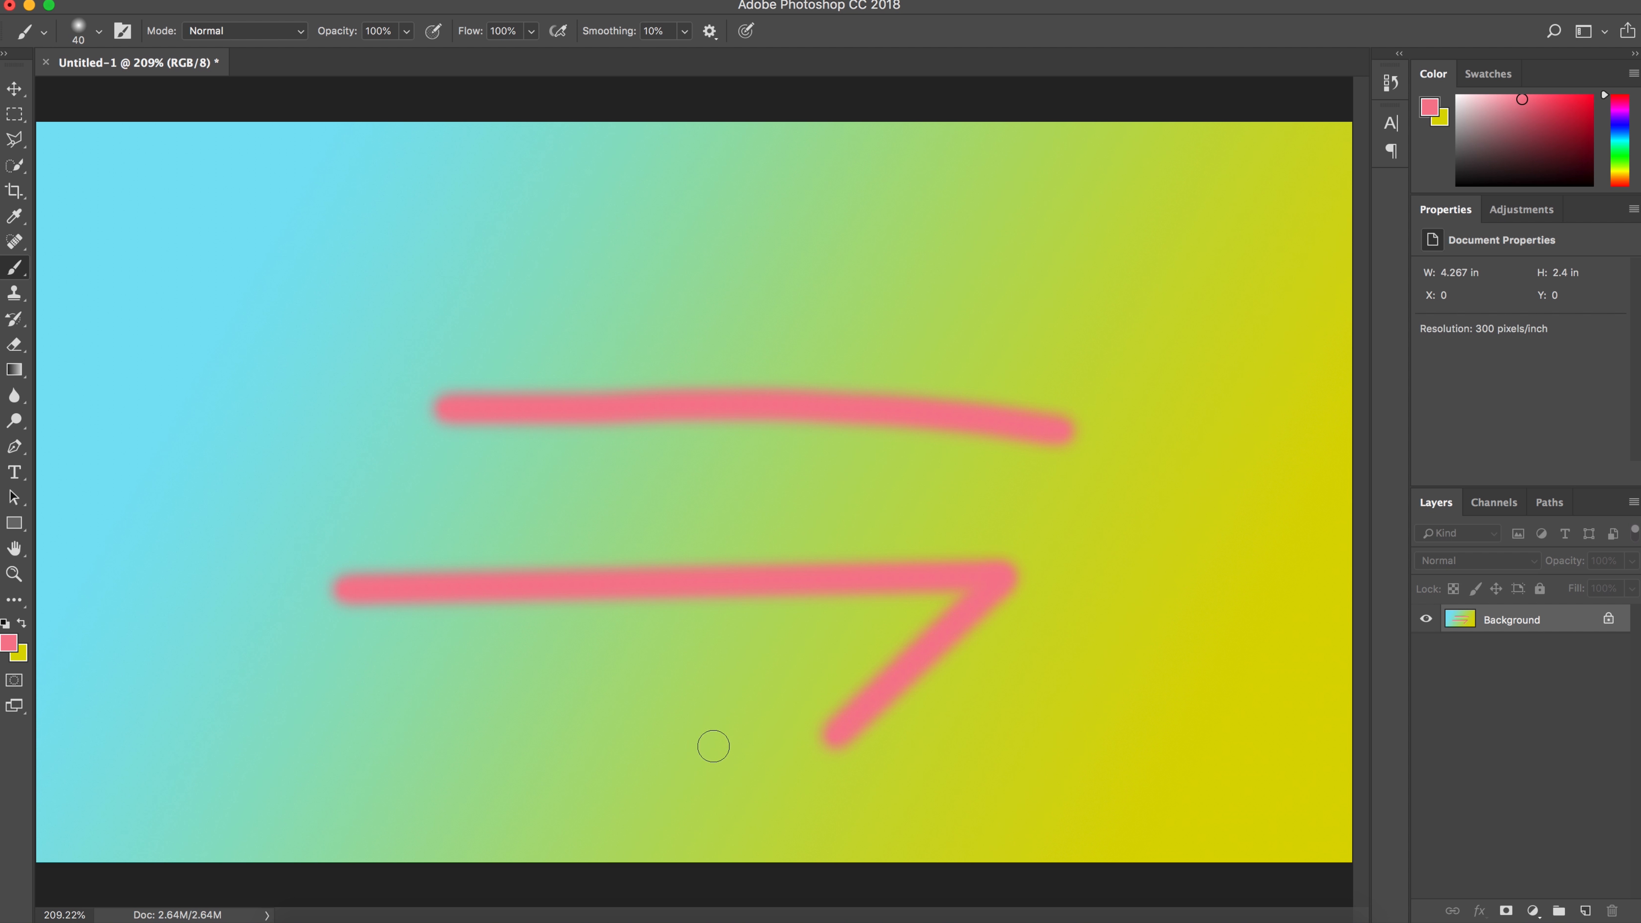
left_click(587, 745, "shift")
left_click(447, 787, "shift")
left_click(69, 717, "shift")
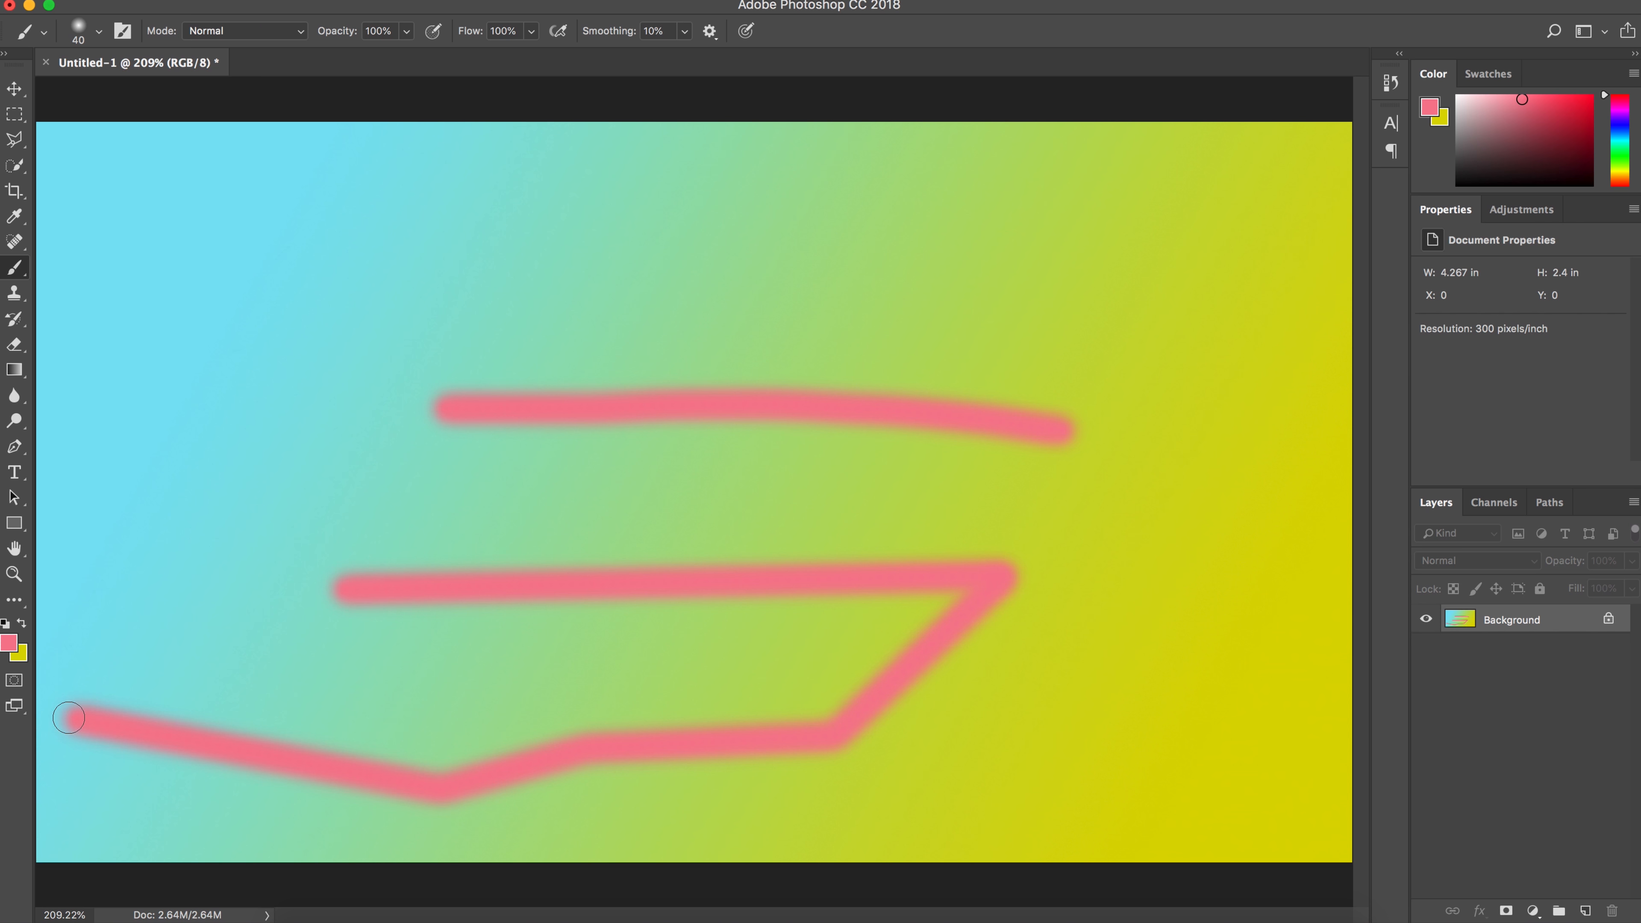
left_click(105, 460, "shift")
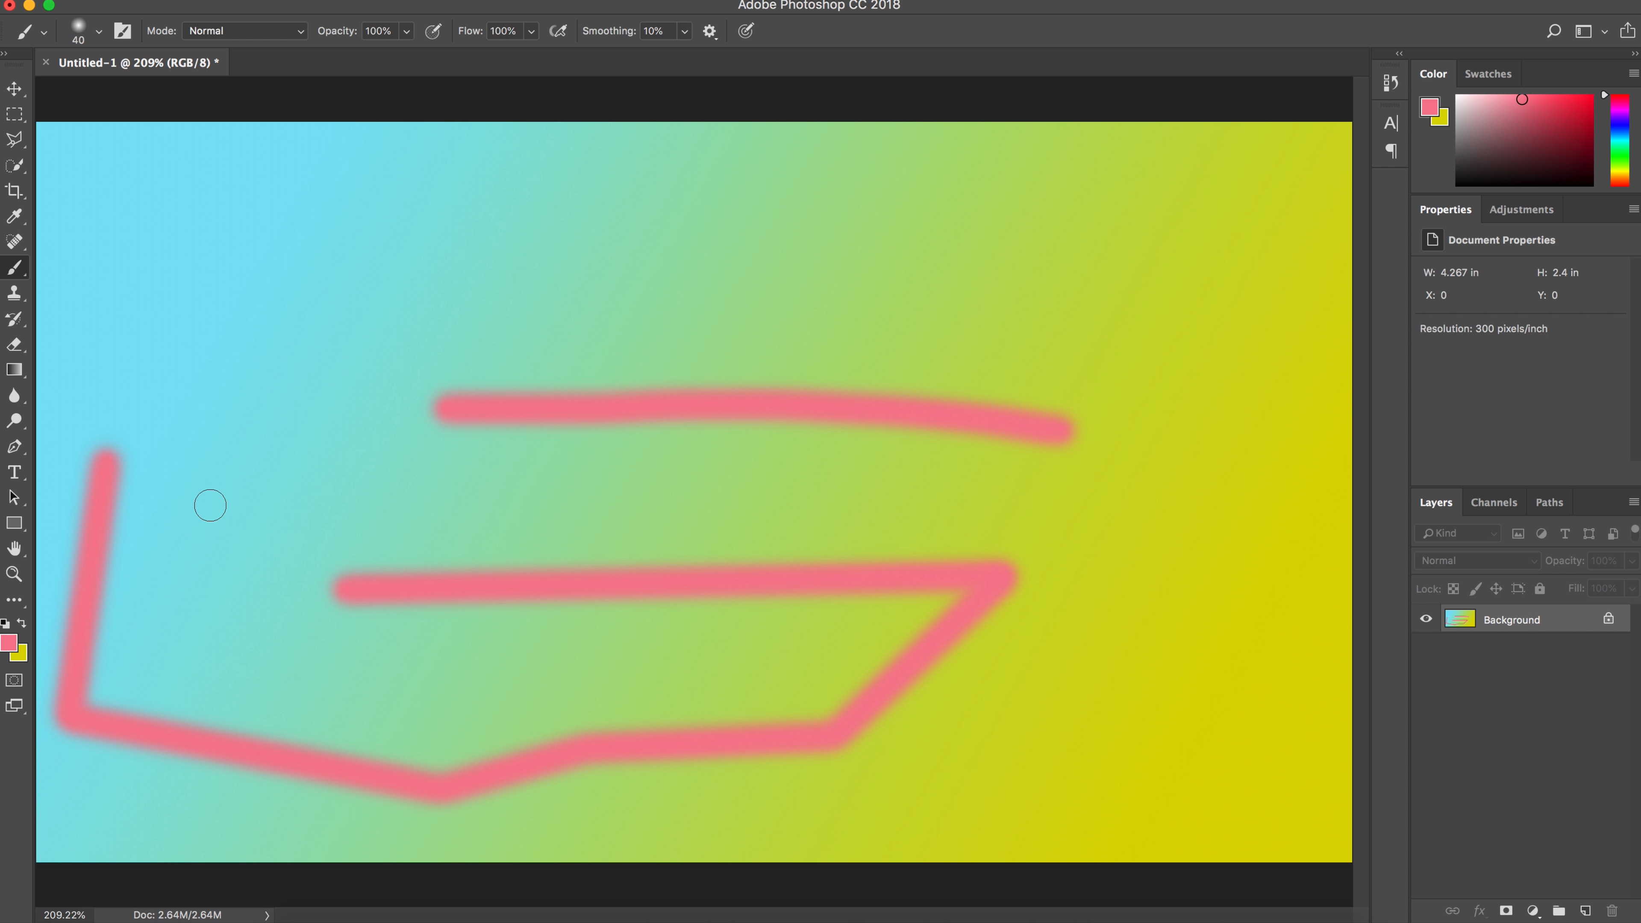
left_click(350, 589, "shift")
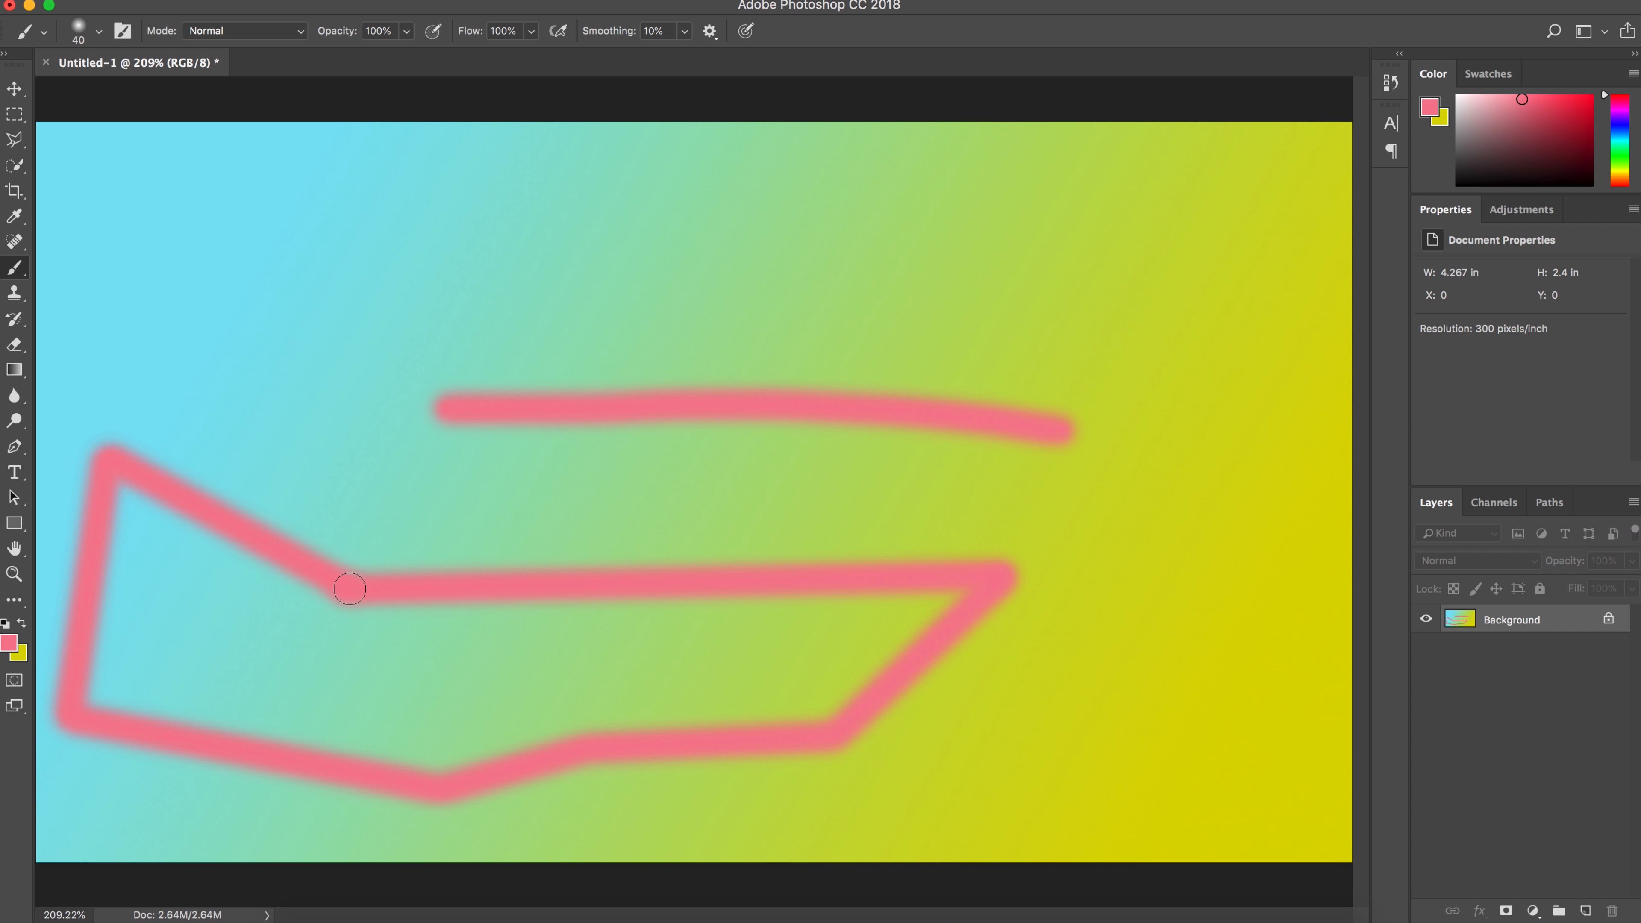
Step: Erase the middle part of the outline's long upper edge to the yellow background color
key("e")
left_click_drag(434, 585, 825, 578)
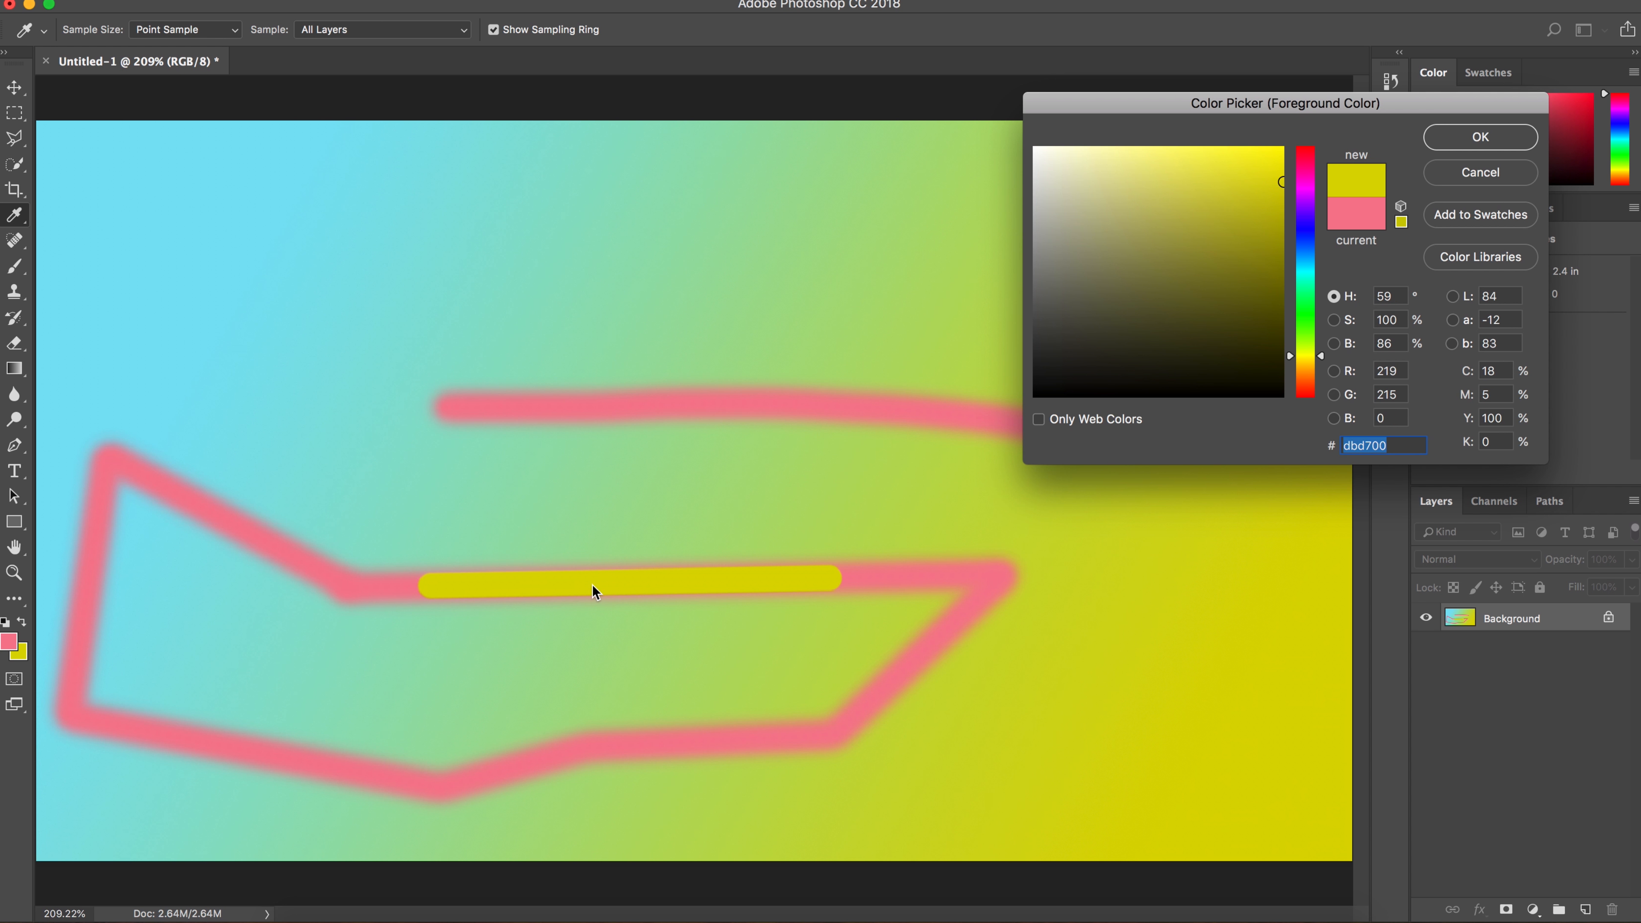
left_click(1453, 167)
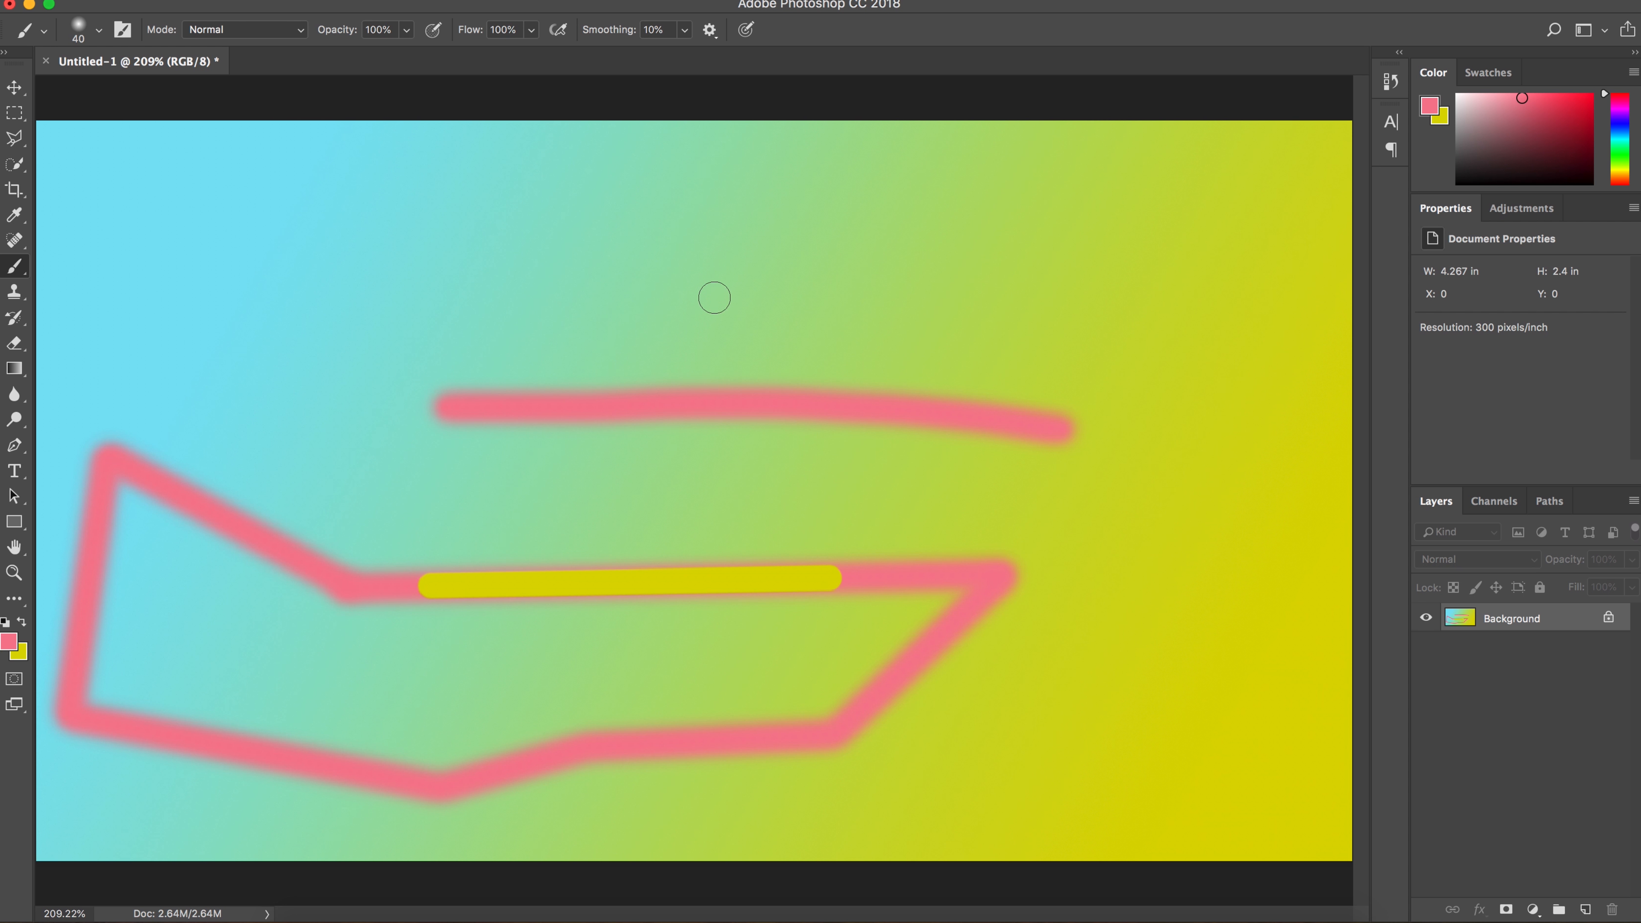
Step: Sample light blue and pink from the canvas and swap them so blue is foreground and pink is background
left_click(105, 187, "alt")
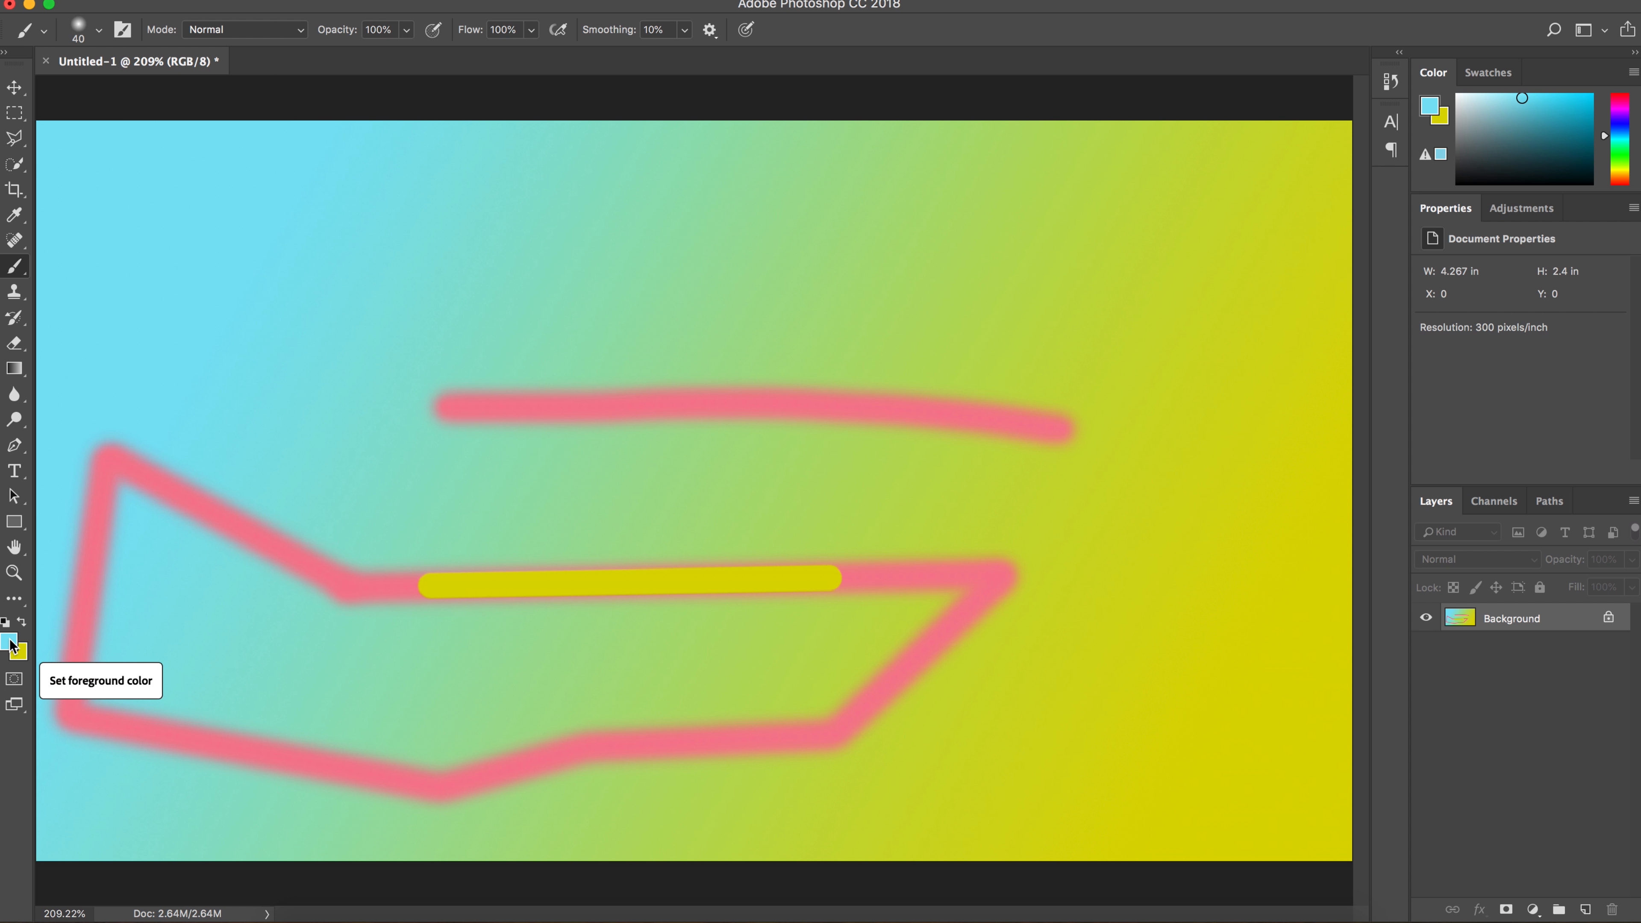
key("x")
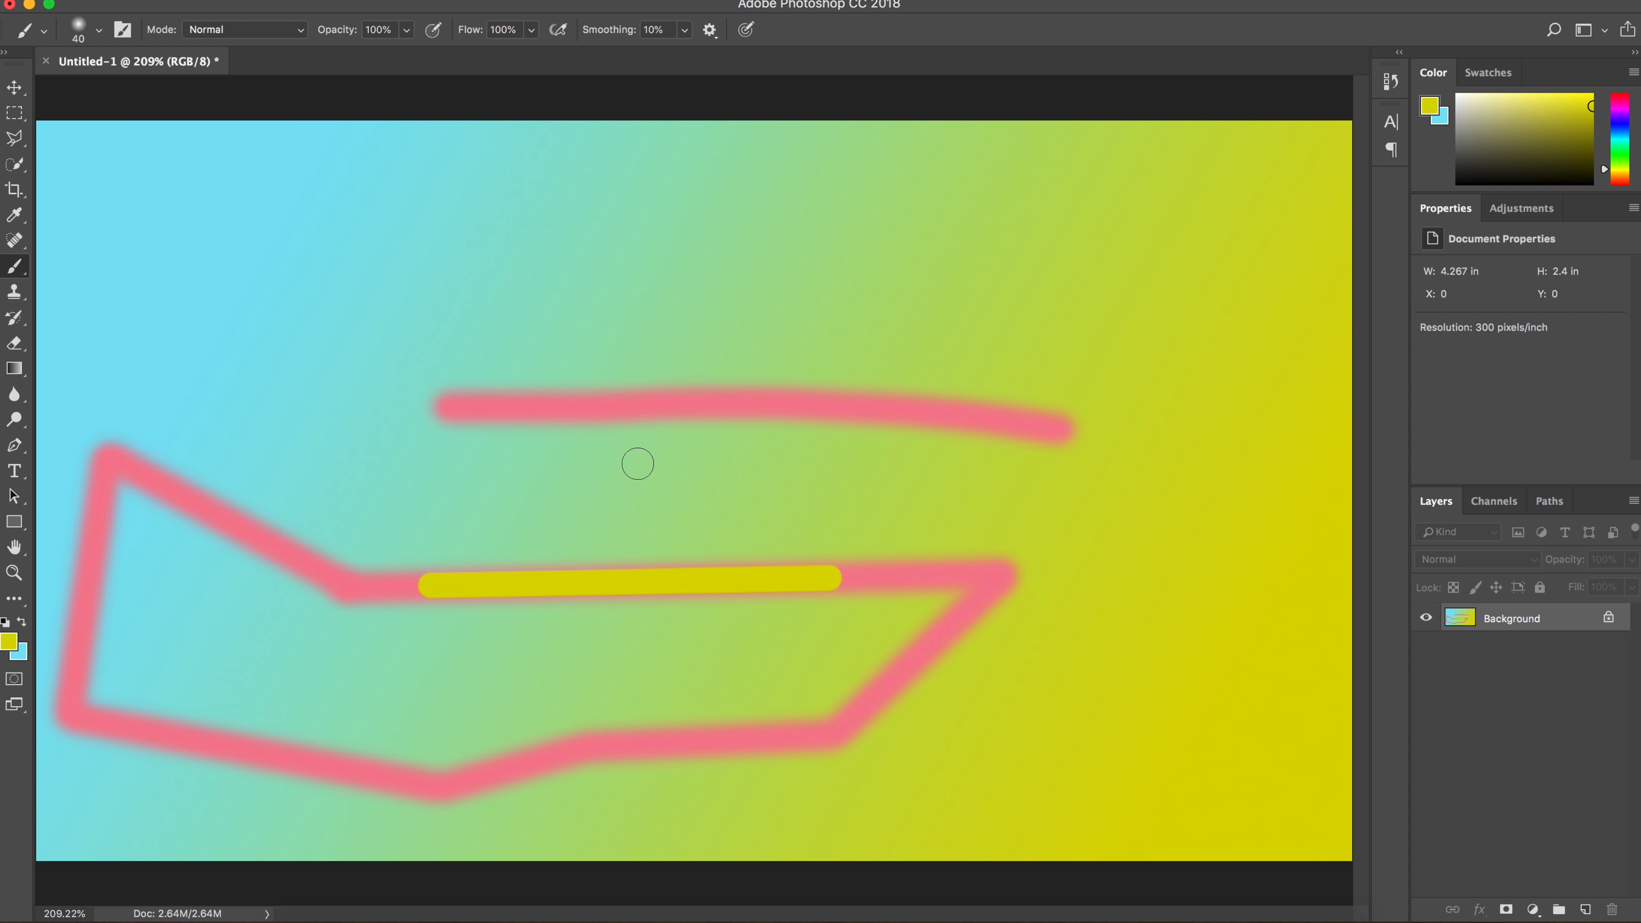
left_click(646, 406, "alt")
key("x")
key("x")
key("x")
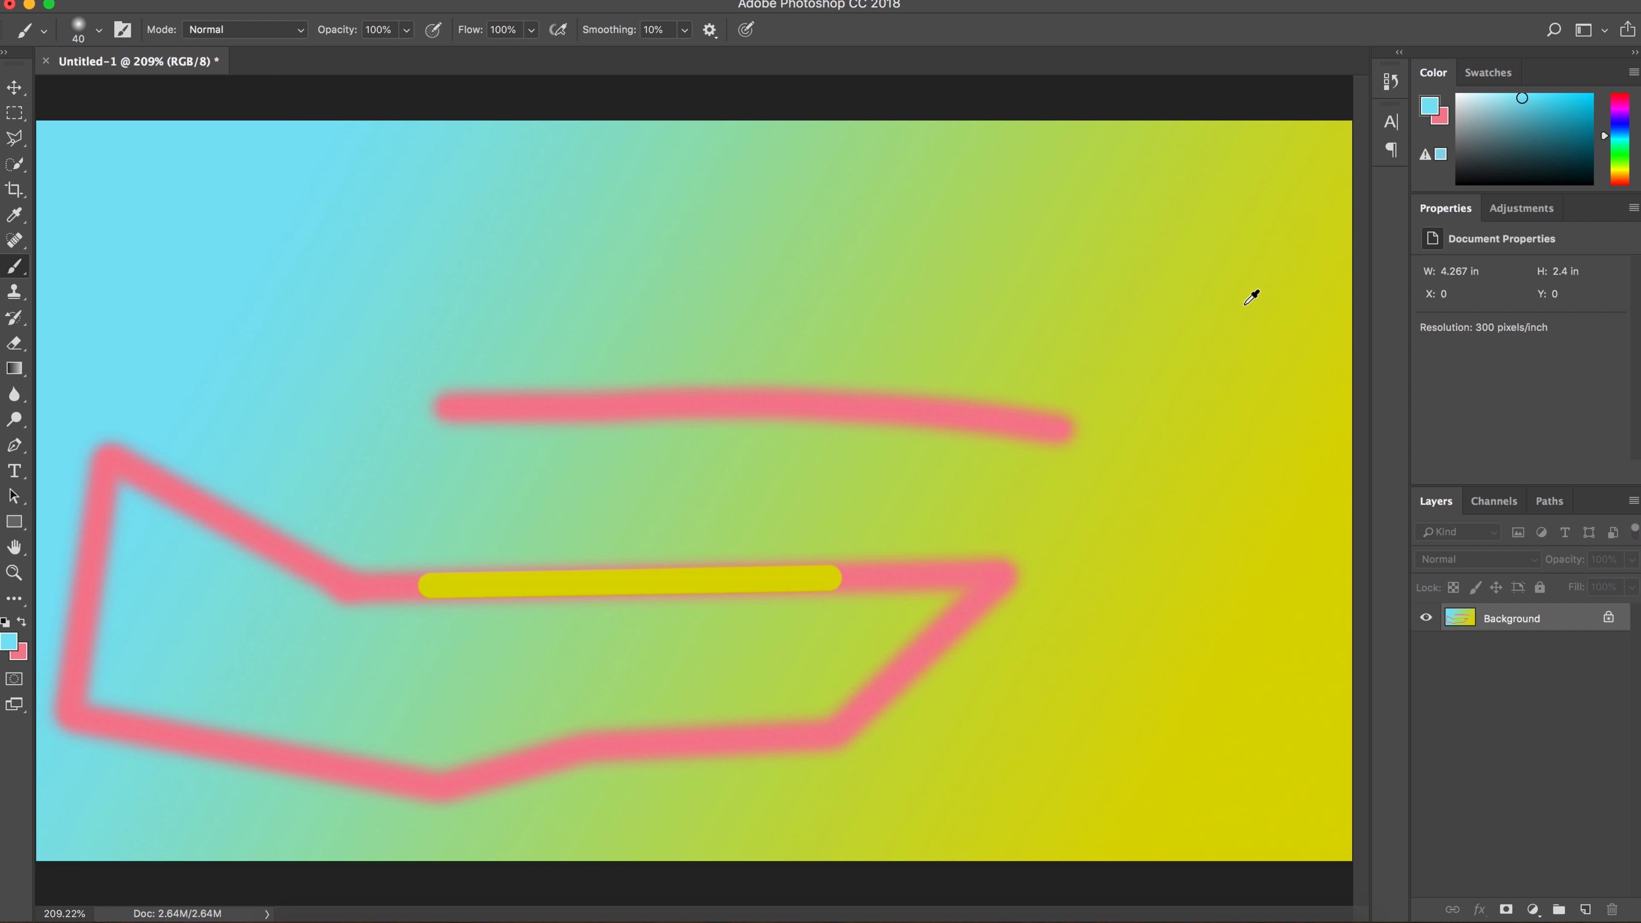
Step: Sample yellow from the gradient as the background color and green as the foreground color
left_click(1243, 304, "alt")
key("x")
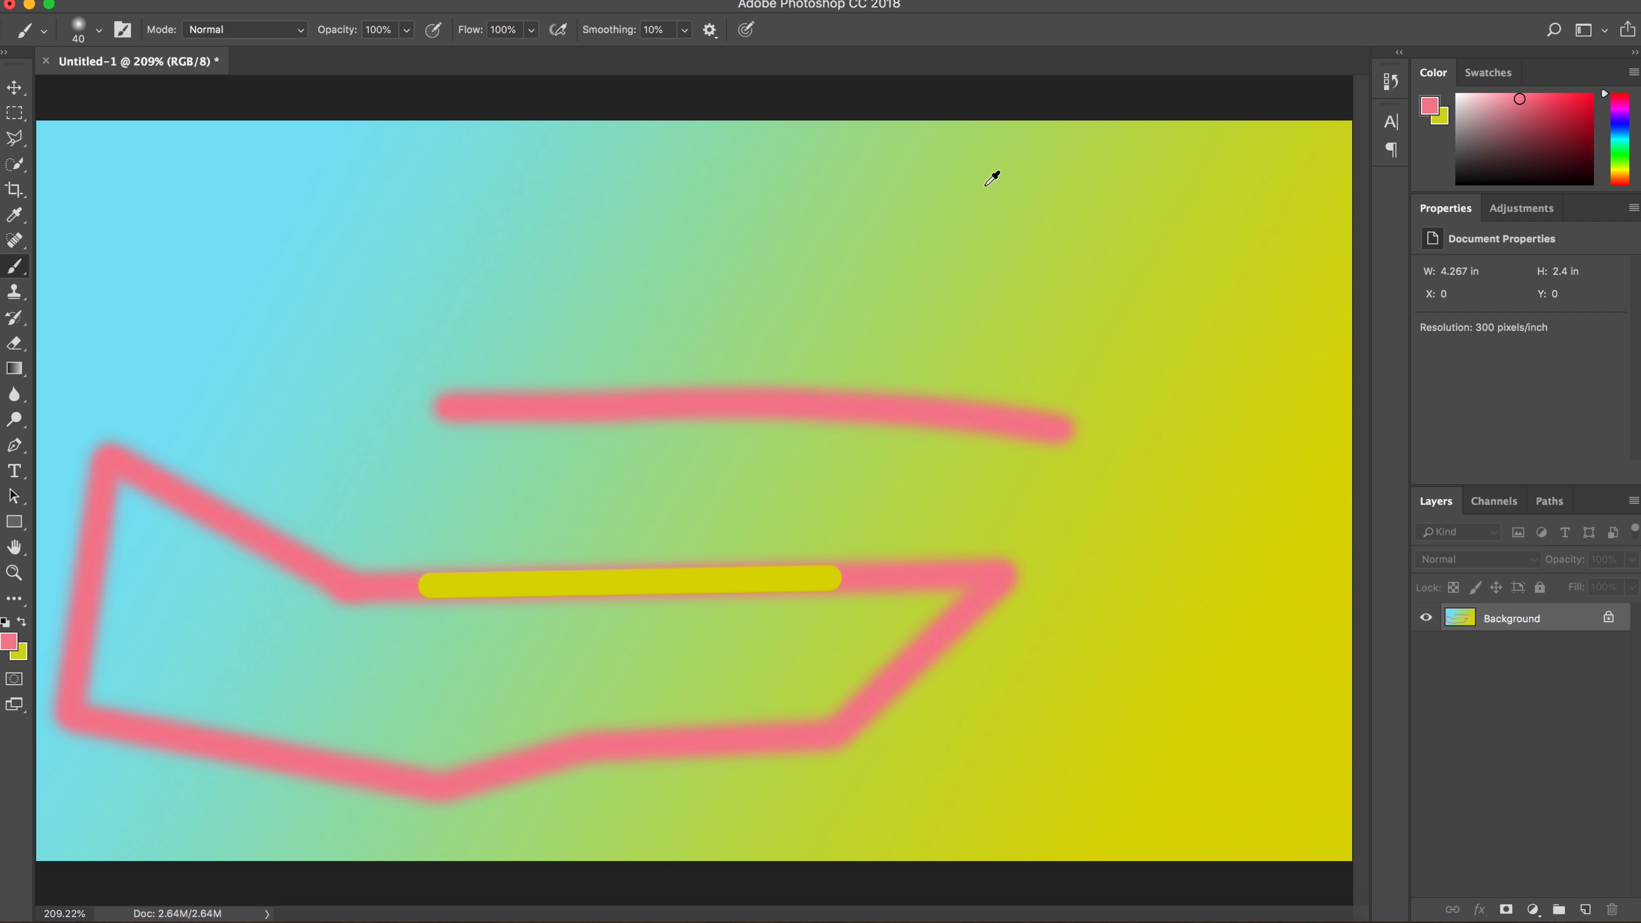
left_click(894, 182, "alt")
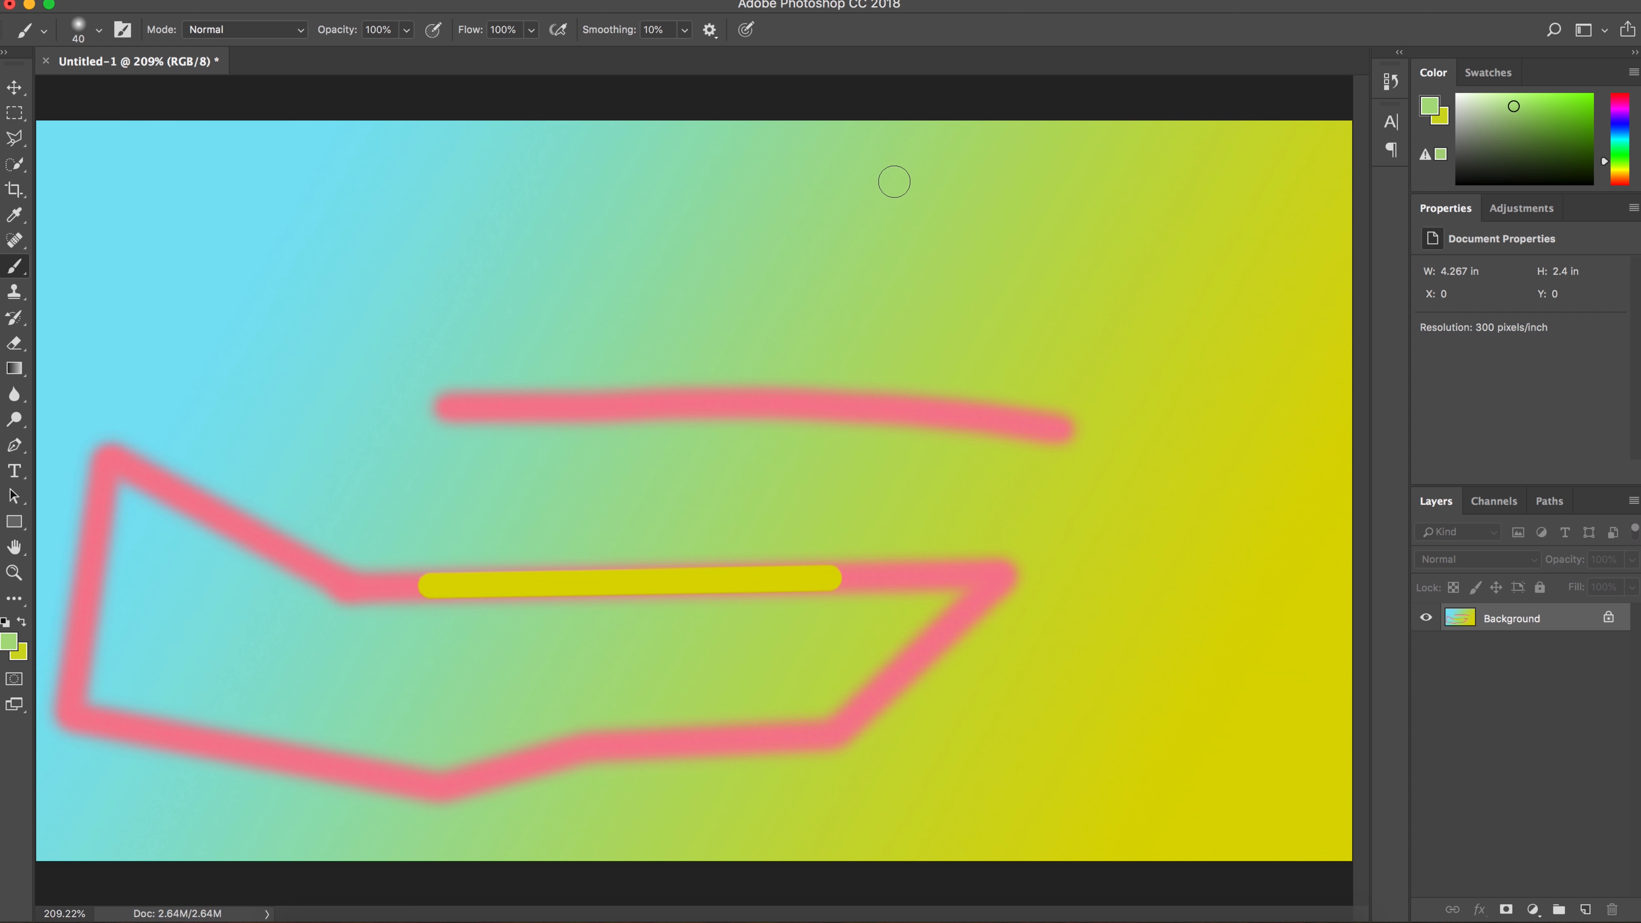
Step: Sample light blue from the gradient and fill gradient areas above the freehand pink stroke with the Paint Bucket tool
key("g")
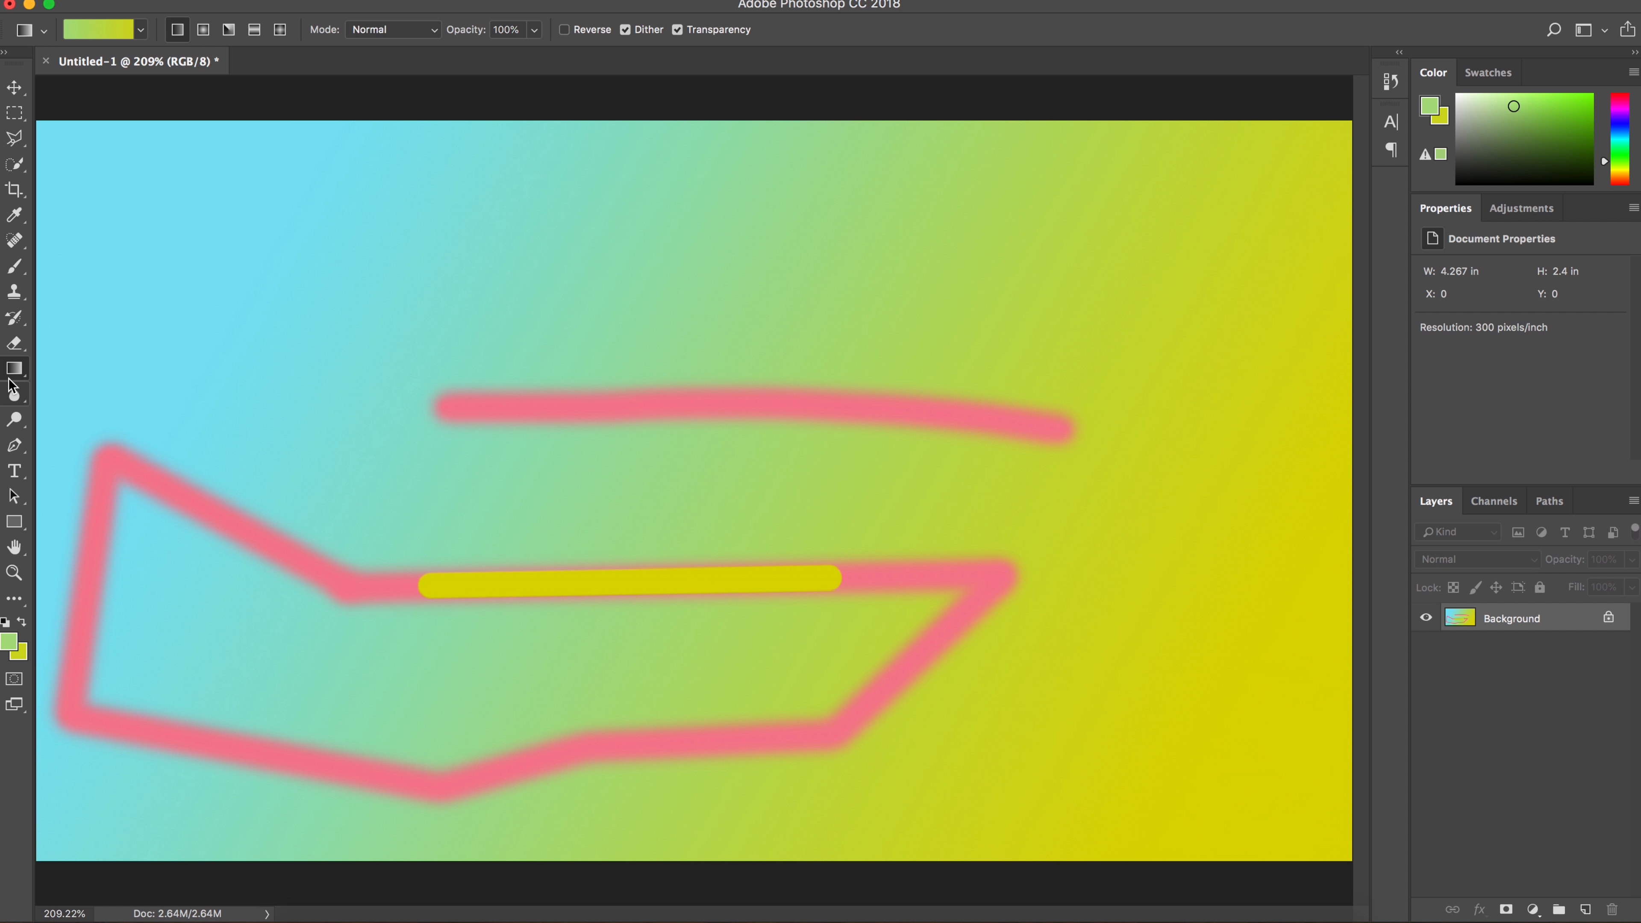
left_click(14, 368)
left_click(56, 386)
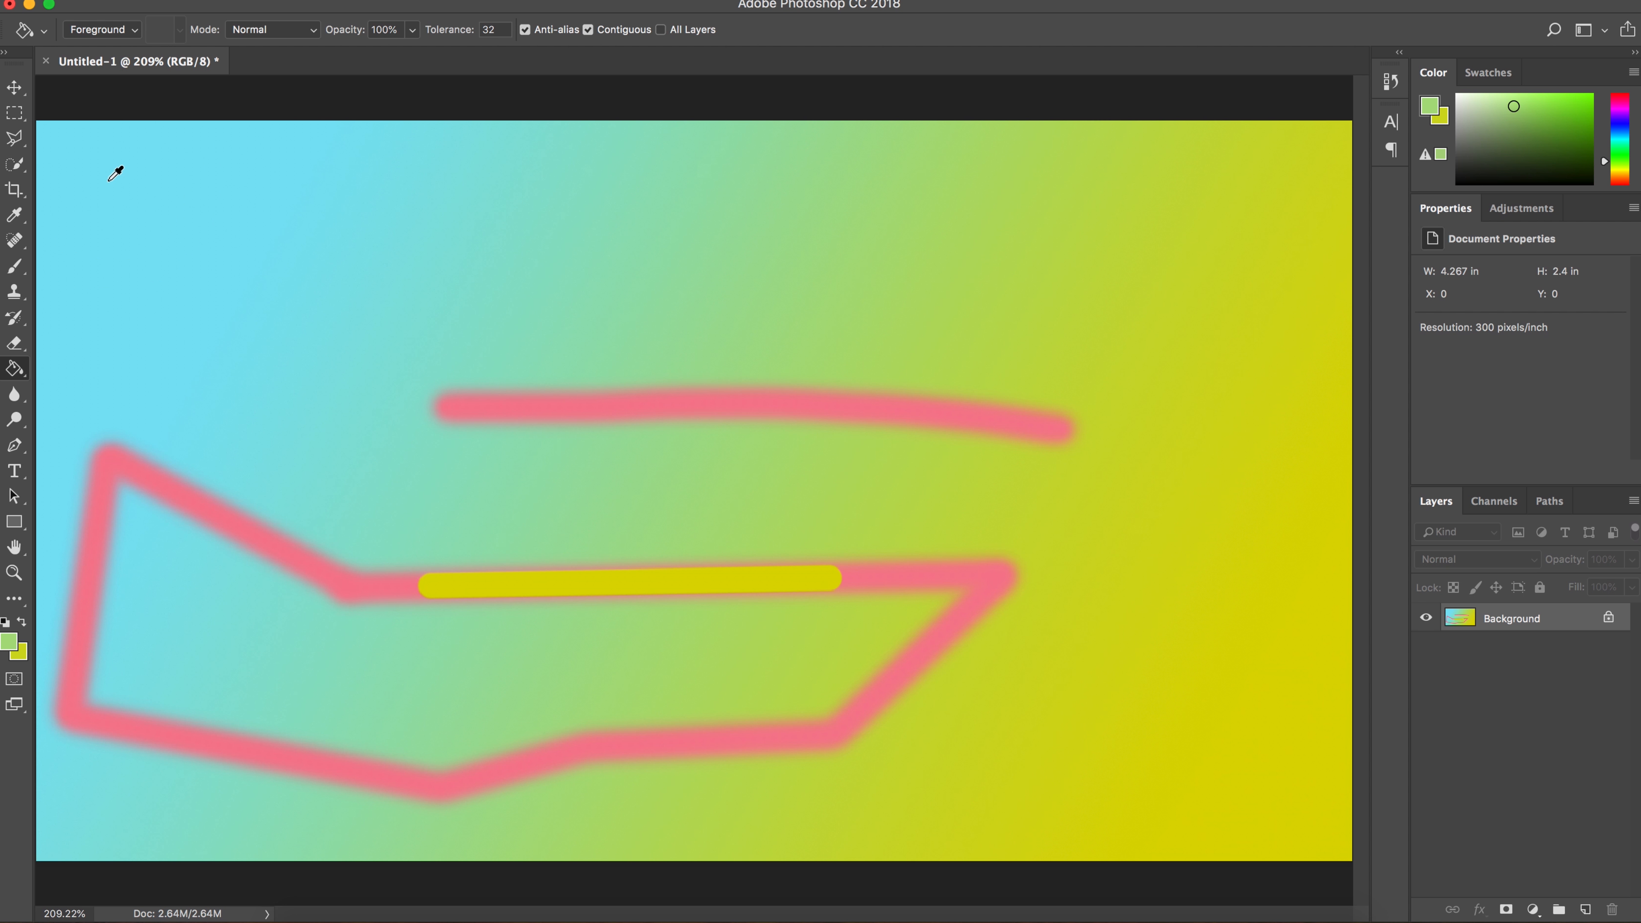
left_click(110, 180, "alt")
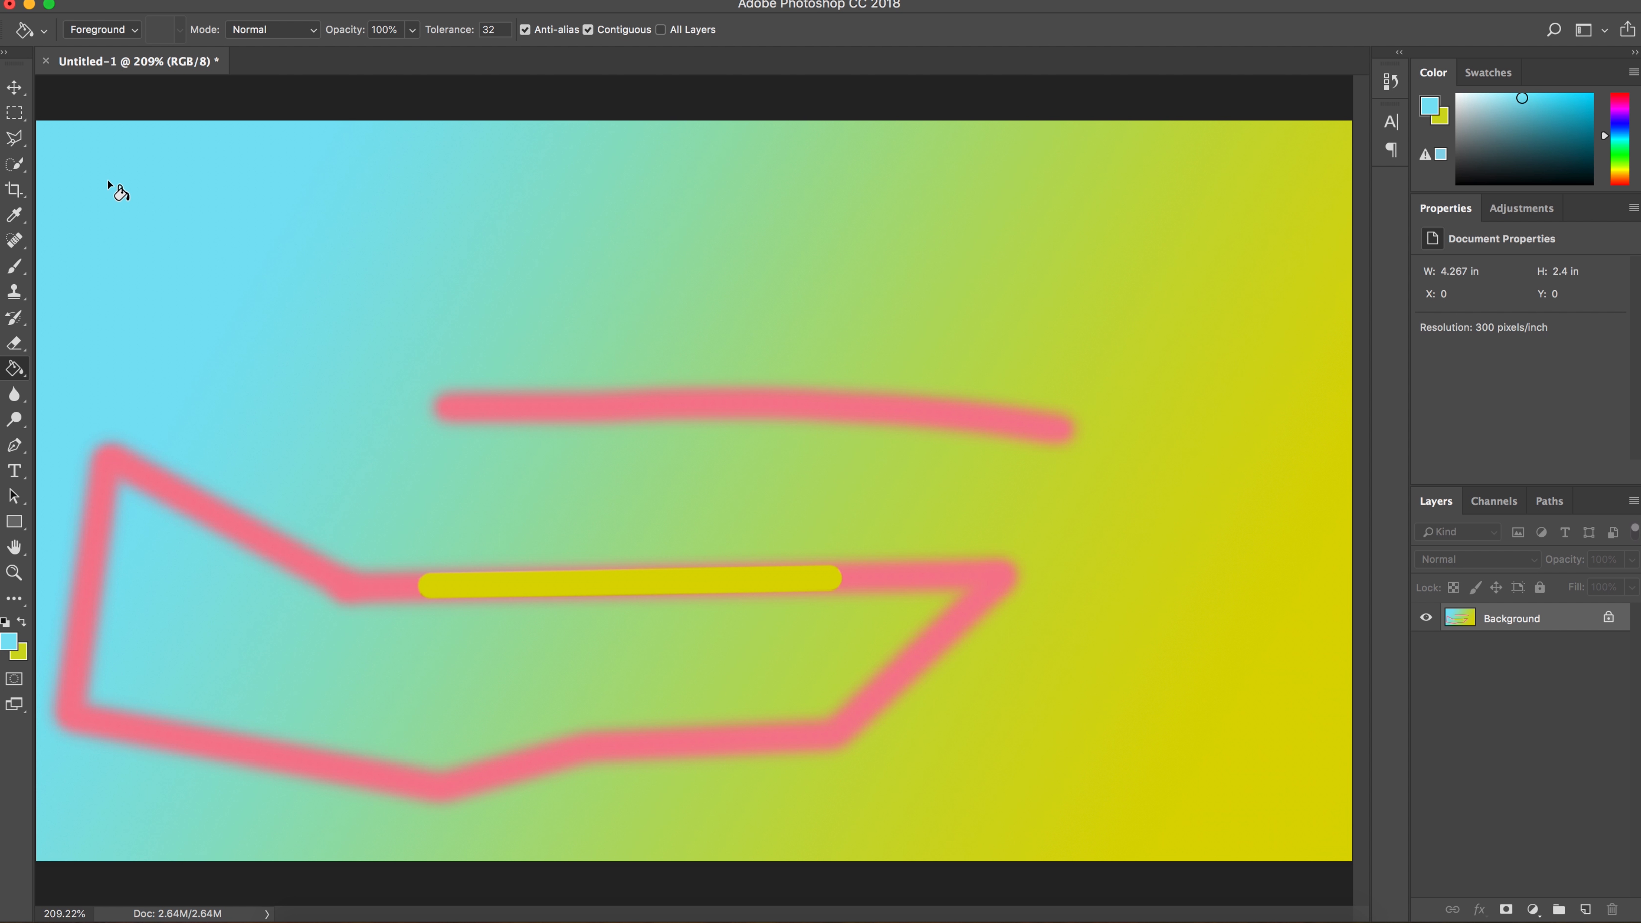
left_click(697, 254)
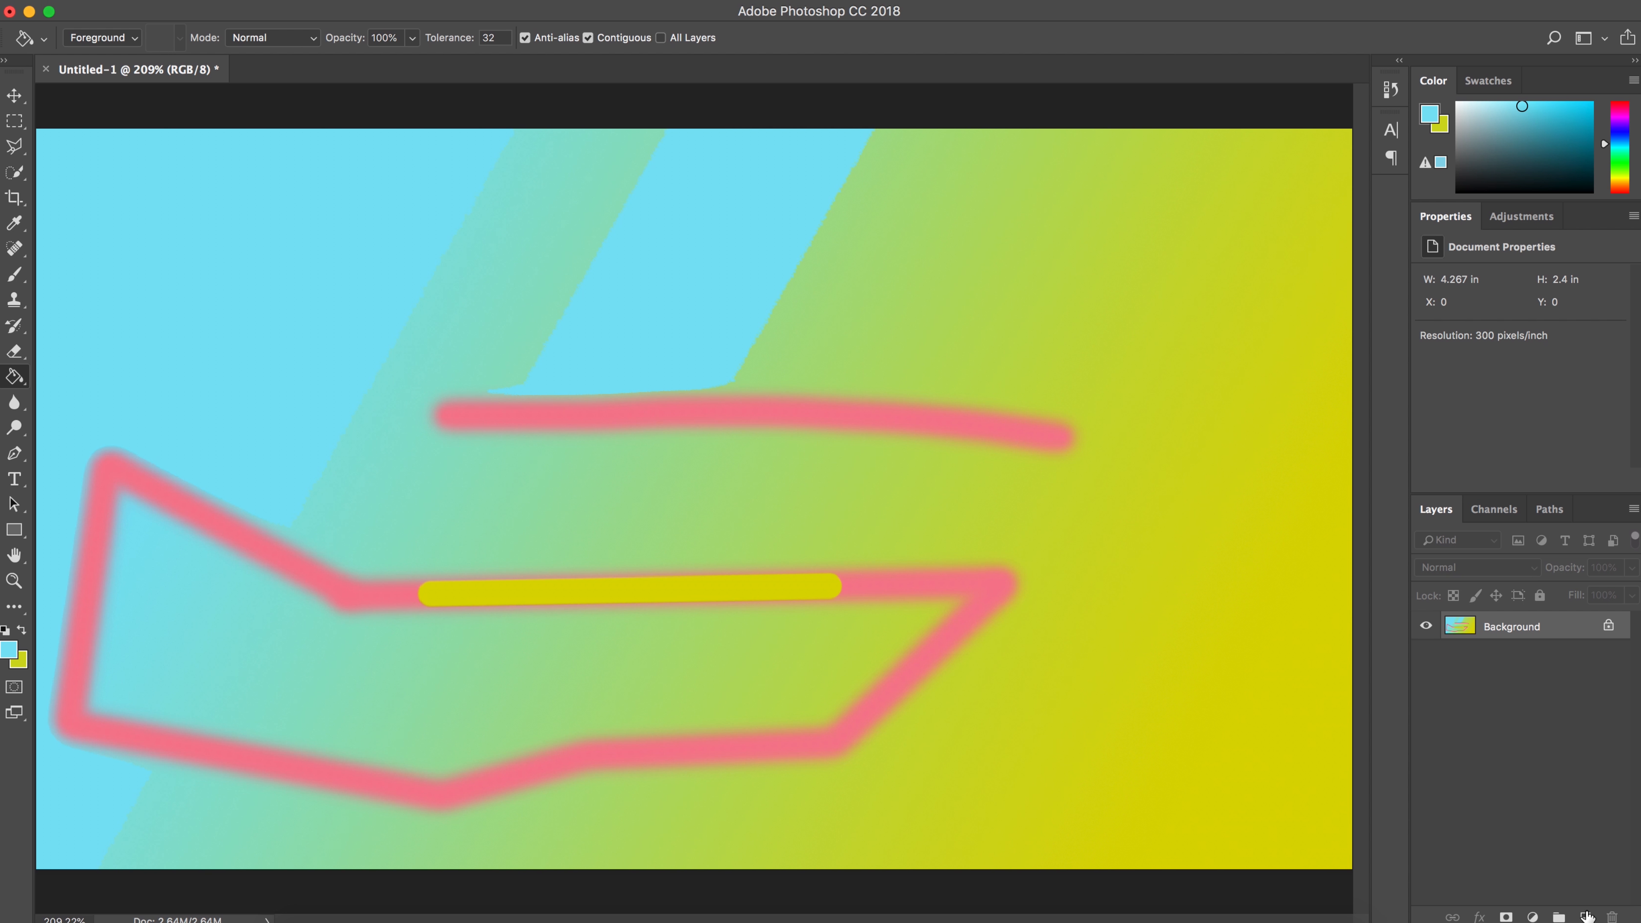
Step: Add a new layer and draw a yellow-green rectangle about 374 by 234 px over the canvas's upper-left area
left_click(1585, 909)
left_click(14, 529)
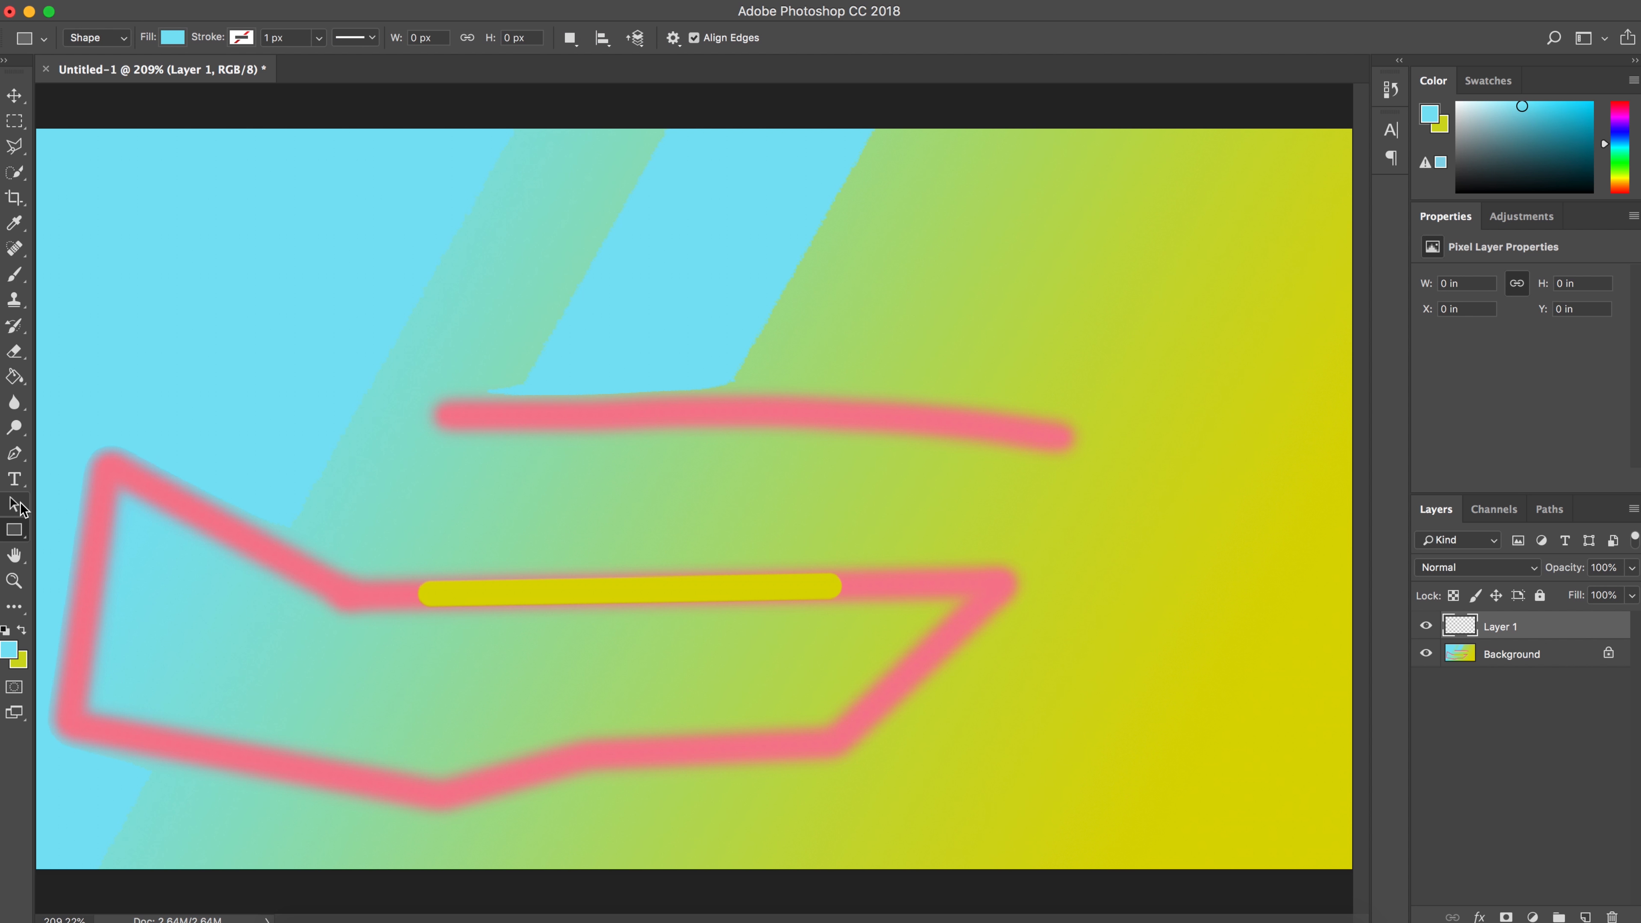
key("x")
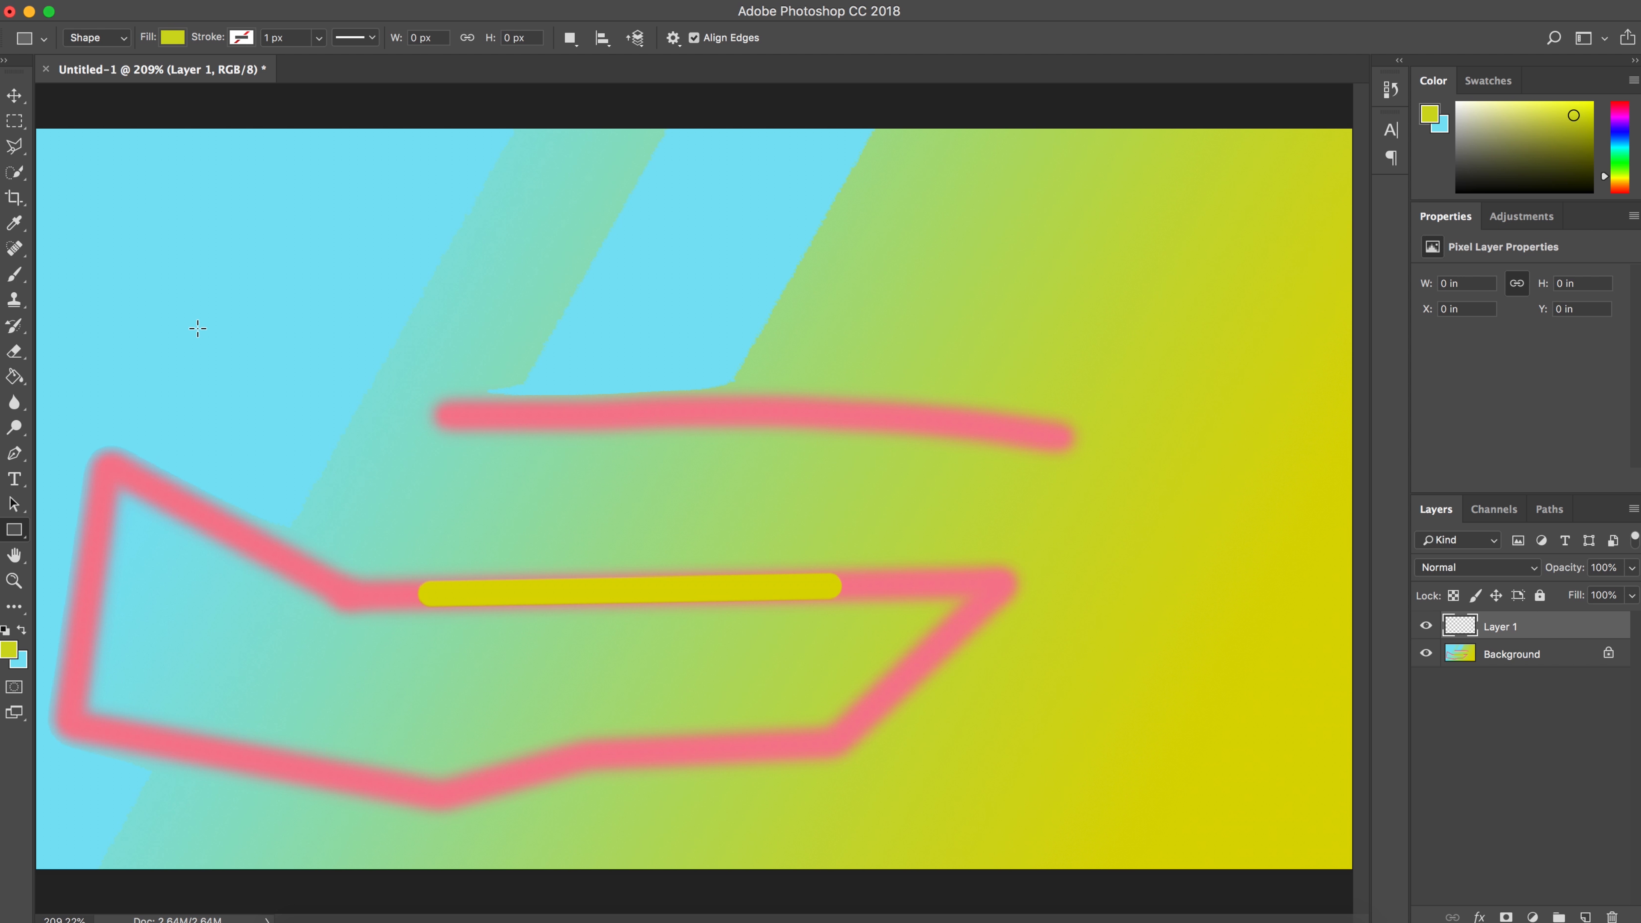
left_click_drag(121, 197, 506, 437)
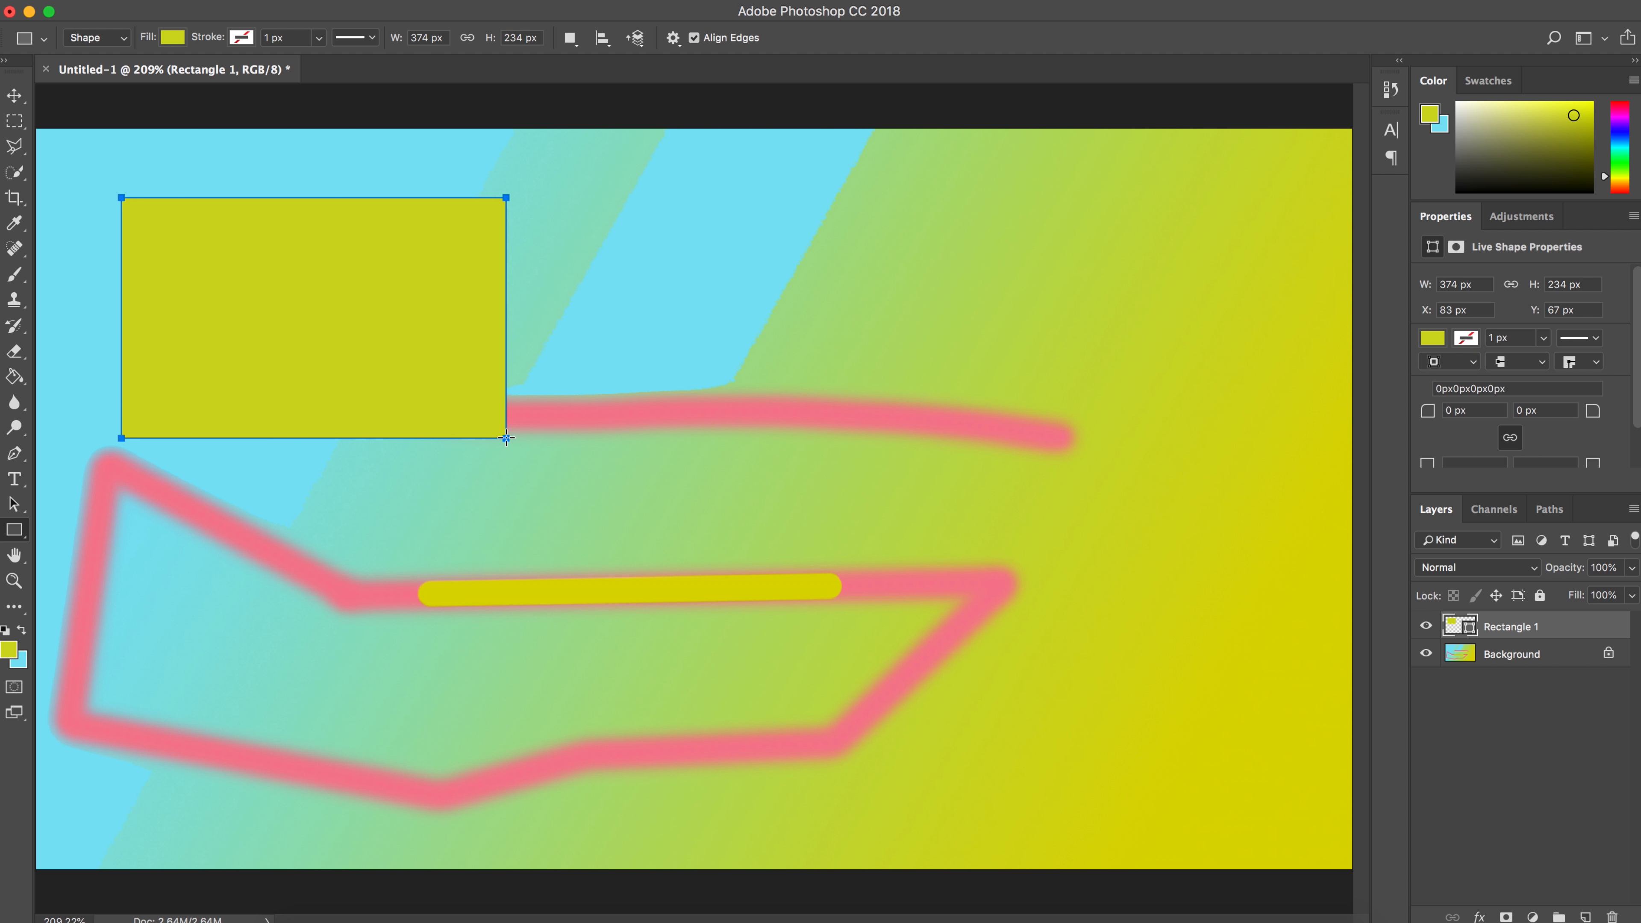
Step: Unlock the background layer, try moving it toward the lower right, and undo the move
left_click(1608, 653)
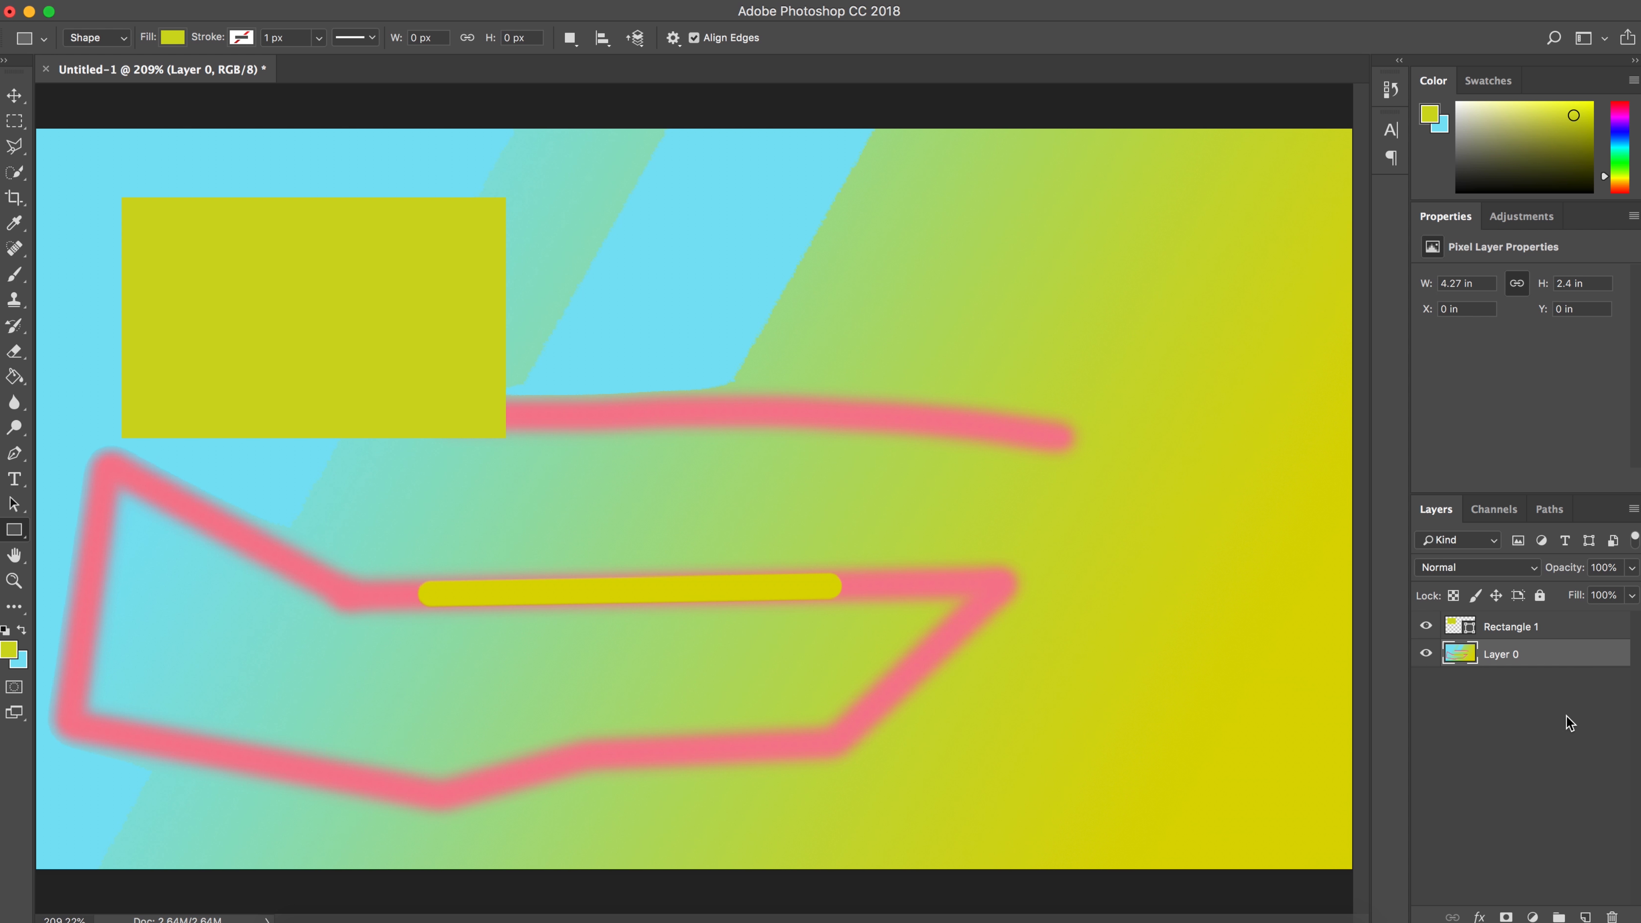
key("v")
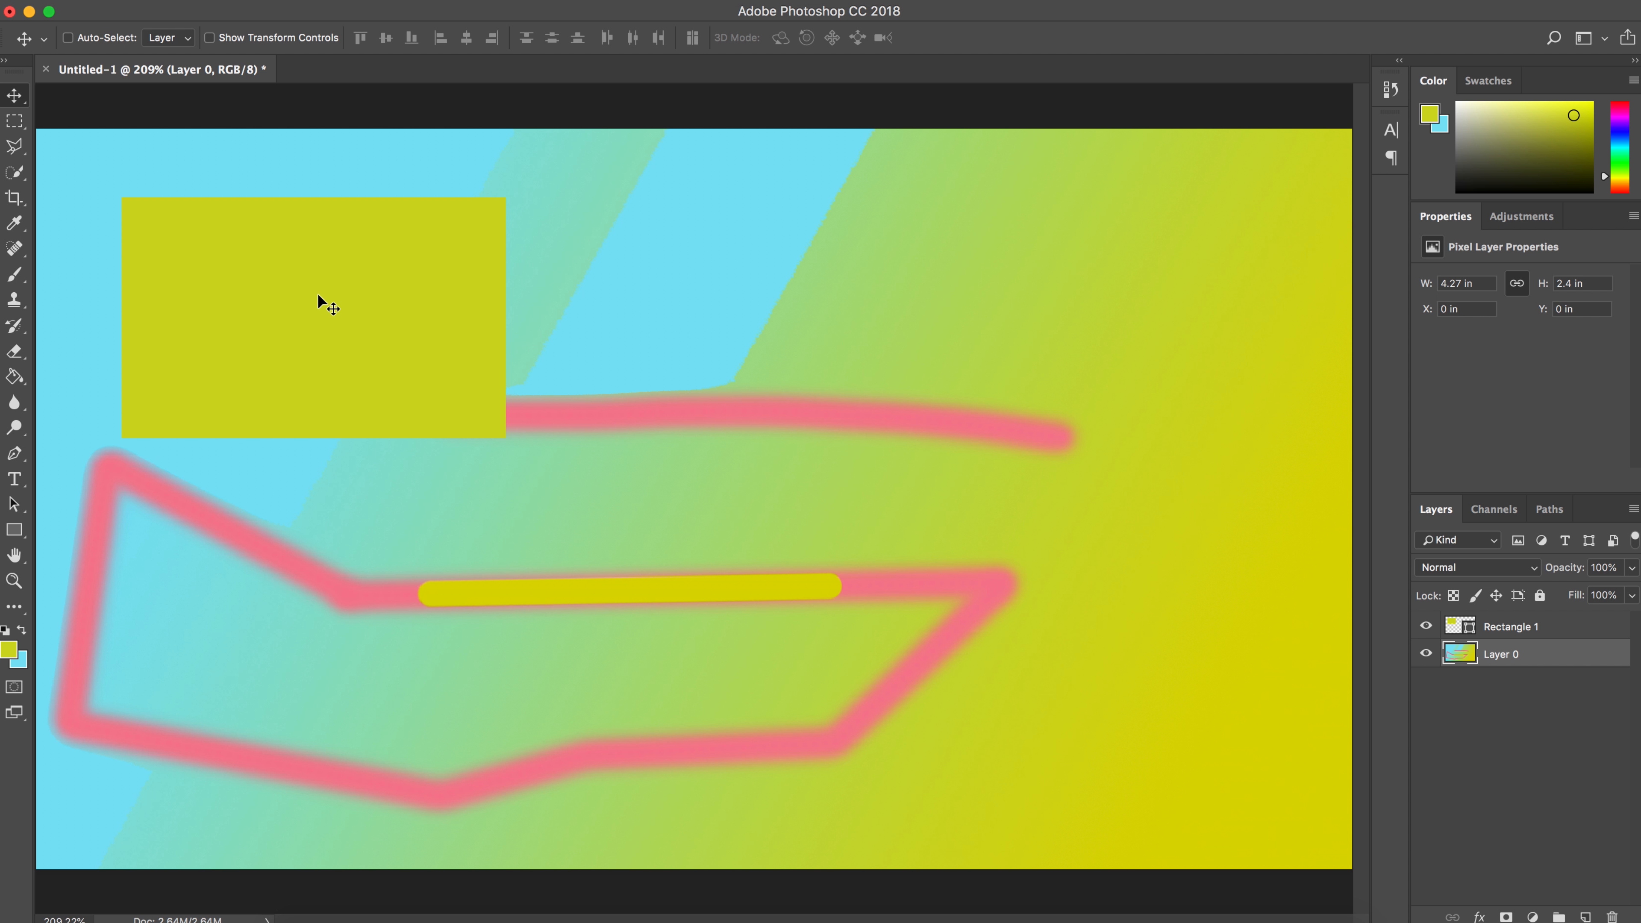
left_click_drag(285, 315, 736, 451)
key("super+z")
Step: Move the rectangle slightly down and to the right, and shift the gradient layer up about 0.03 in
left_click(1510, 627)
left_click_drag(313, 317, 349, 345)
left_click(1501, 654)
left_click_drag(1114, 691, 1113, 684)
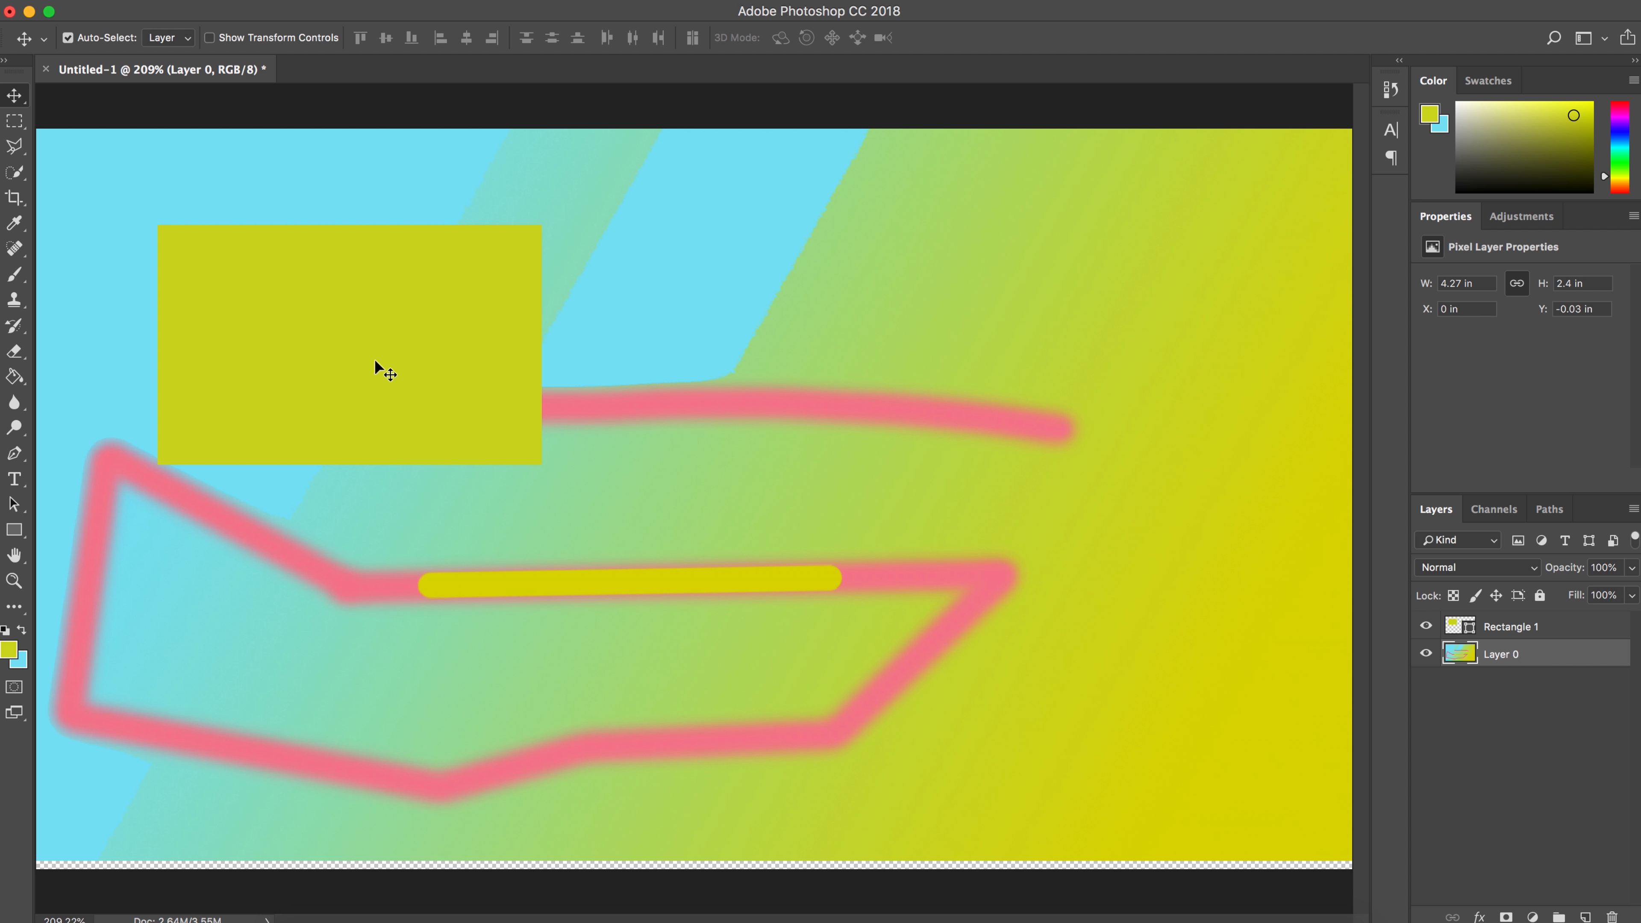
Step: With layer auto-selection on, move the rectangle to about X 183 px, Y 62 px and realign the gradient layer to the canvas
left_click_drag(283, 316, 350, 287)
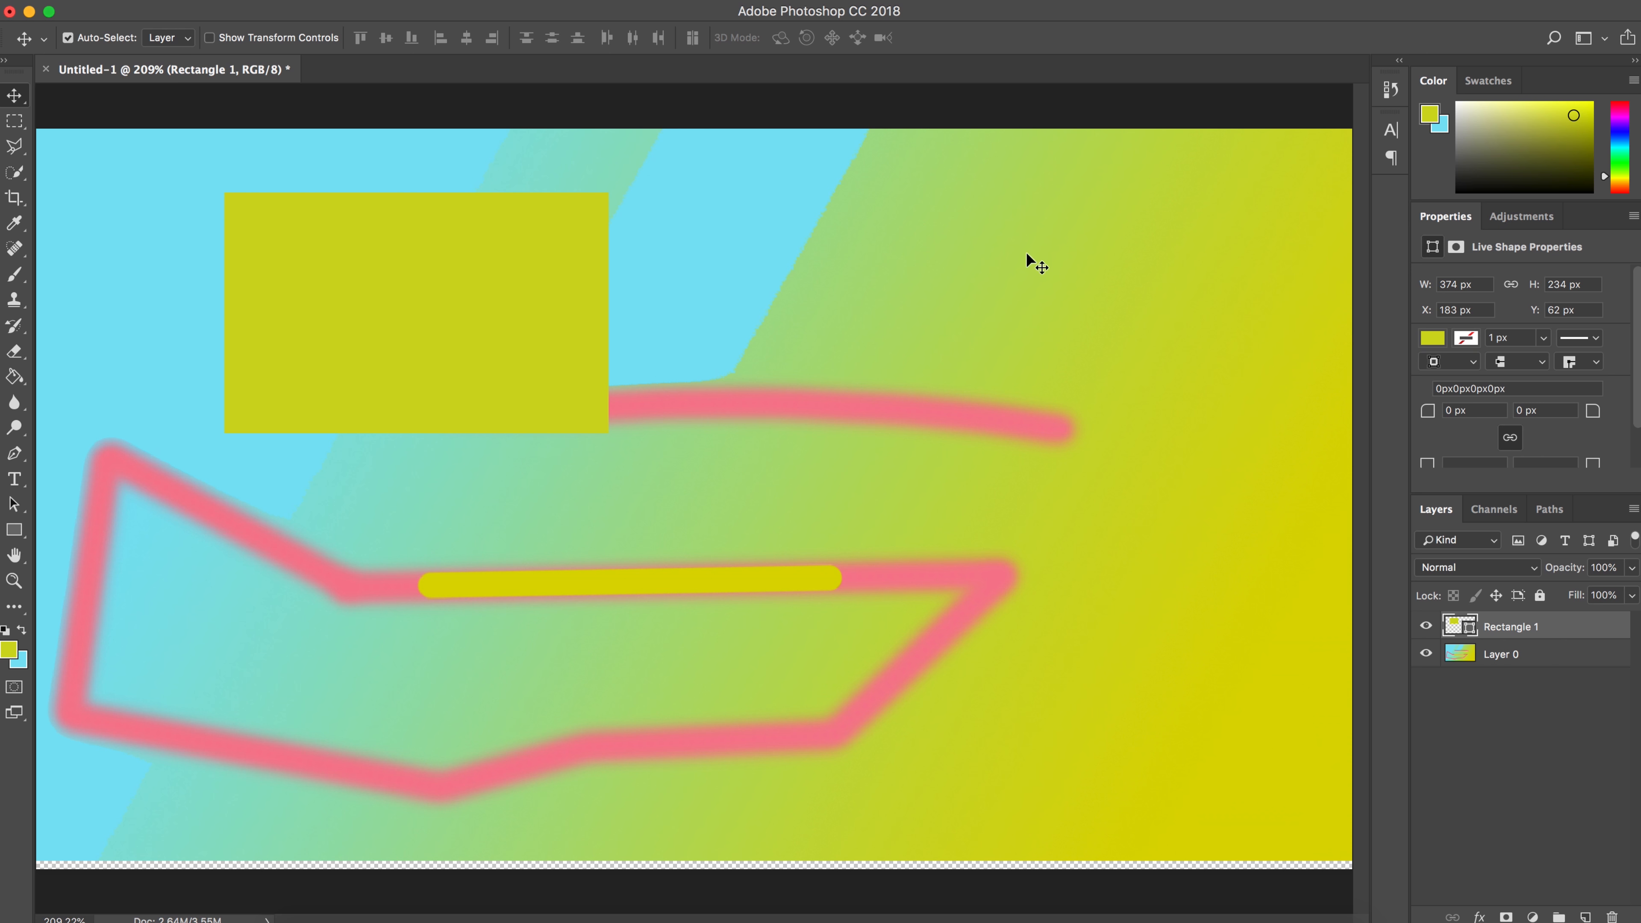
mouse_move(1021, 252)
left_mouse_down()
mouse_move(988, 317)
mouse_move(1029, 250)
mouse_move(1017, 258)
left_mouse_up()
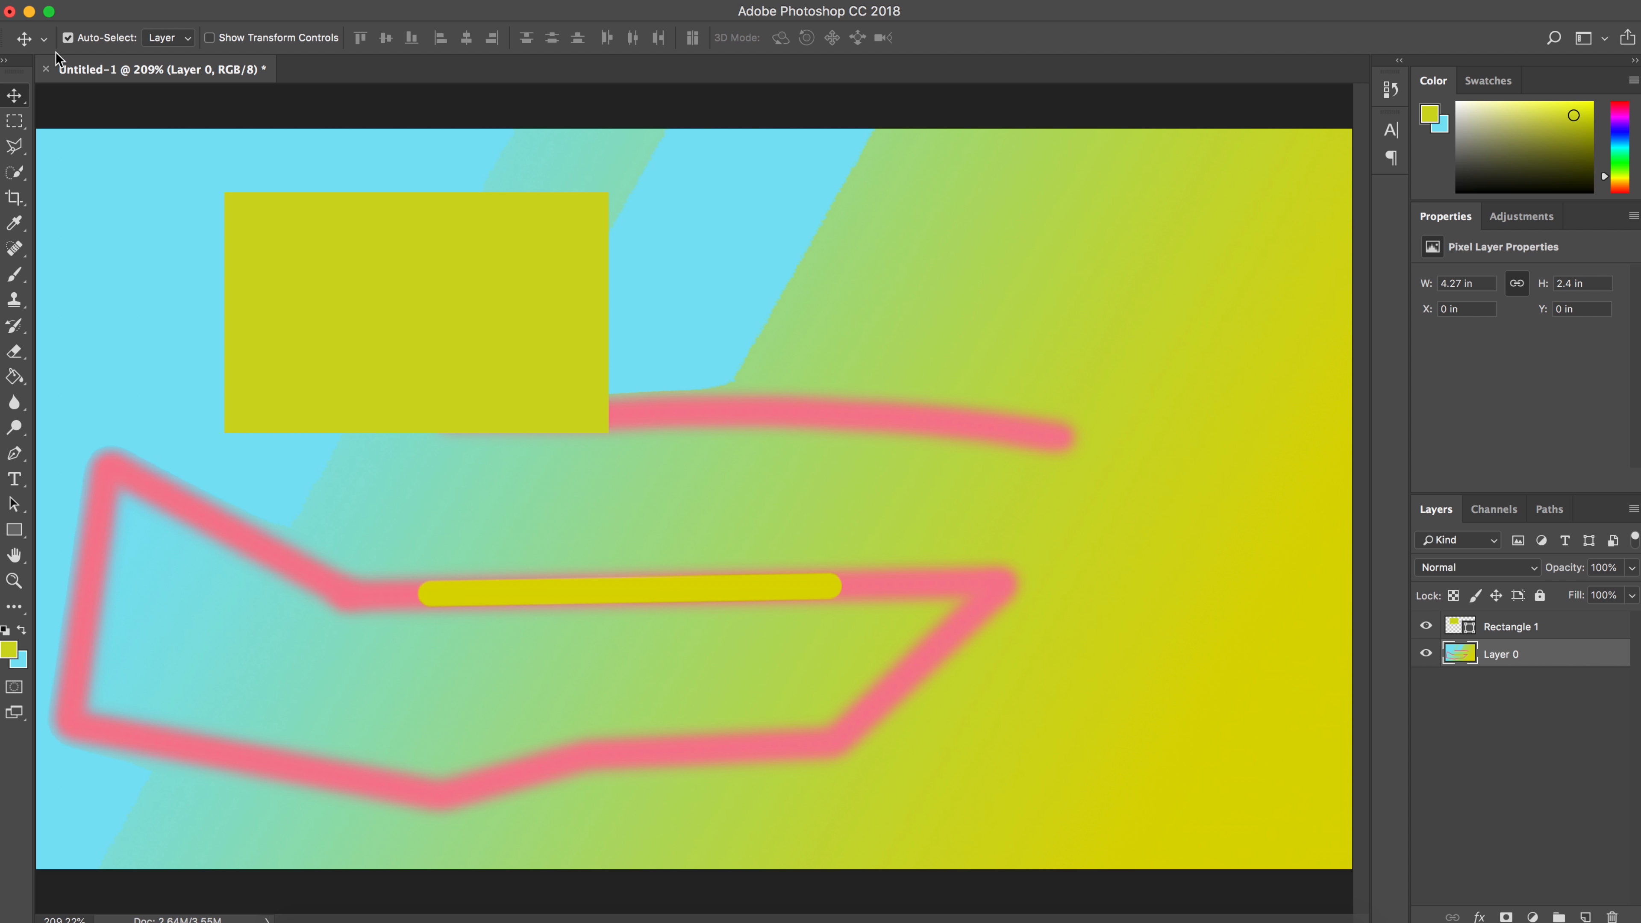
Step: Turn off layer auto-selection and move the Rectangle 1 layer to about X 205 px, Y 95 px
left_click(68, 39)
left_click(1508, 627)
left_click_drag(907, 276, 928, 311)
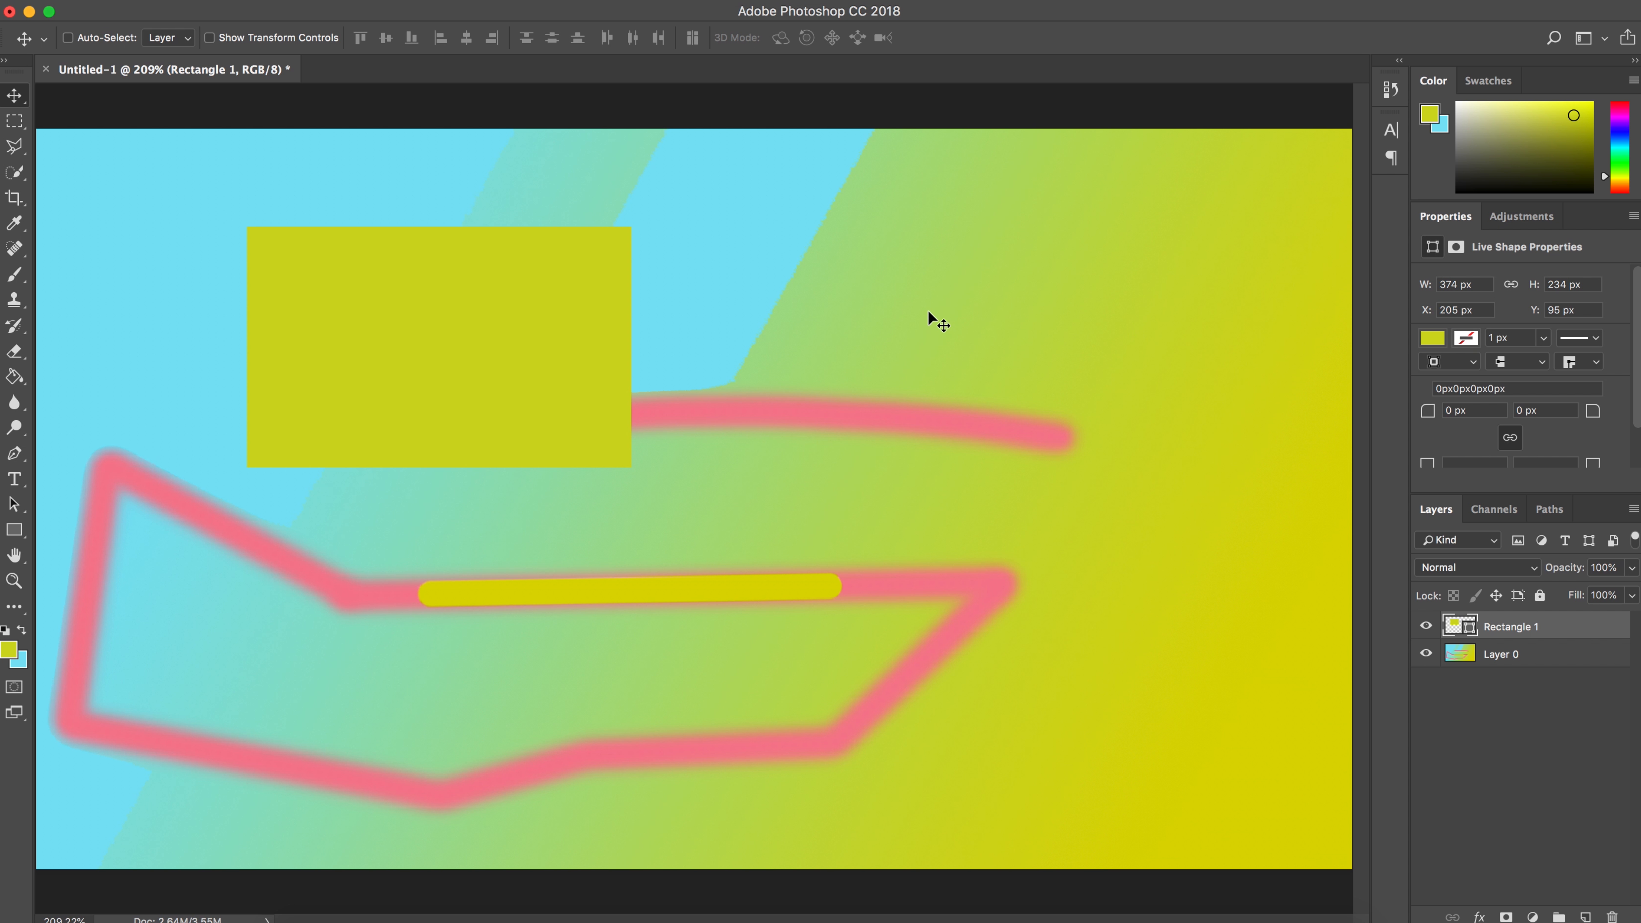
Step: Display the rulers around the document with the whole canvas at 100% magnification
key("z")
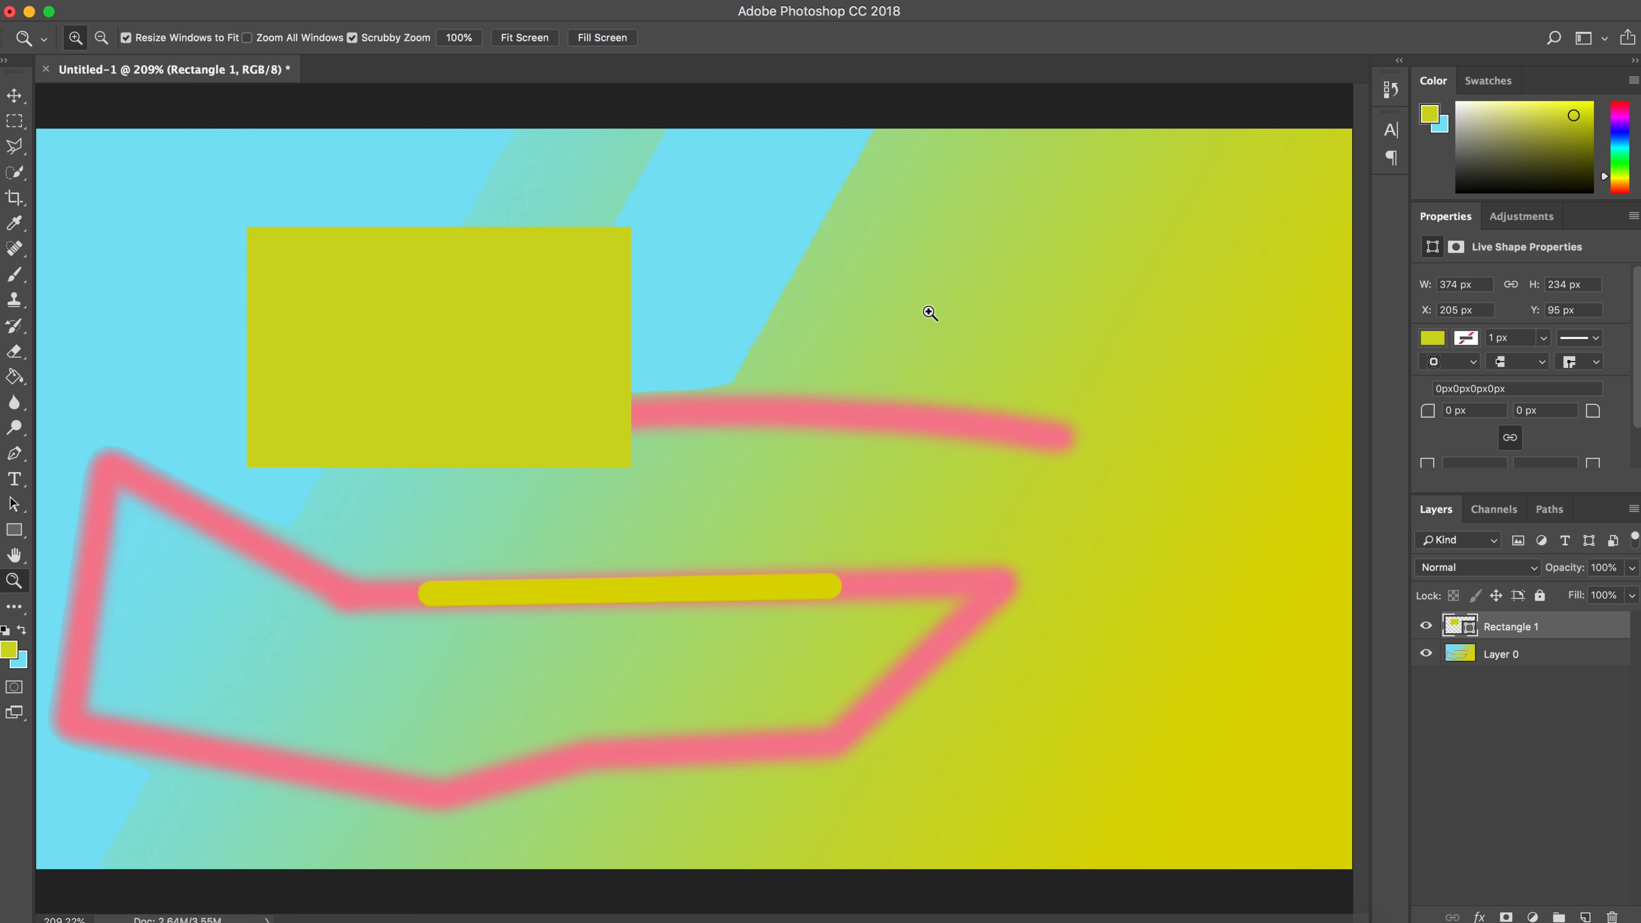
left_click(889, 374, "alt")
left_click(890, 373, "alt")
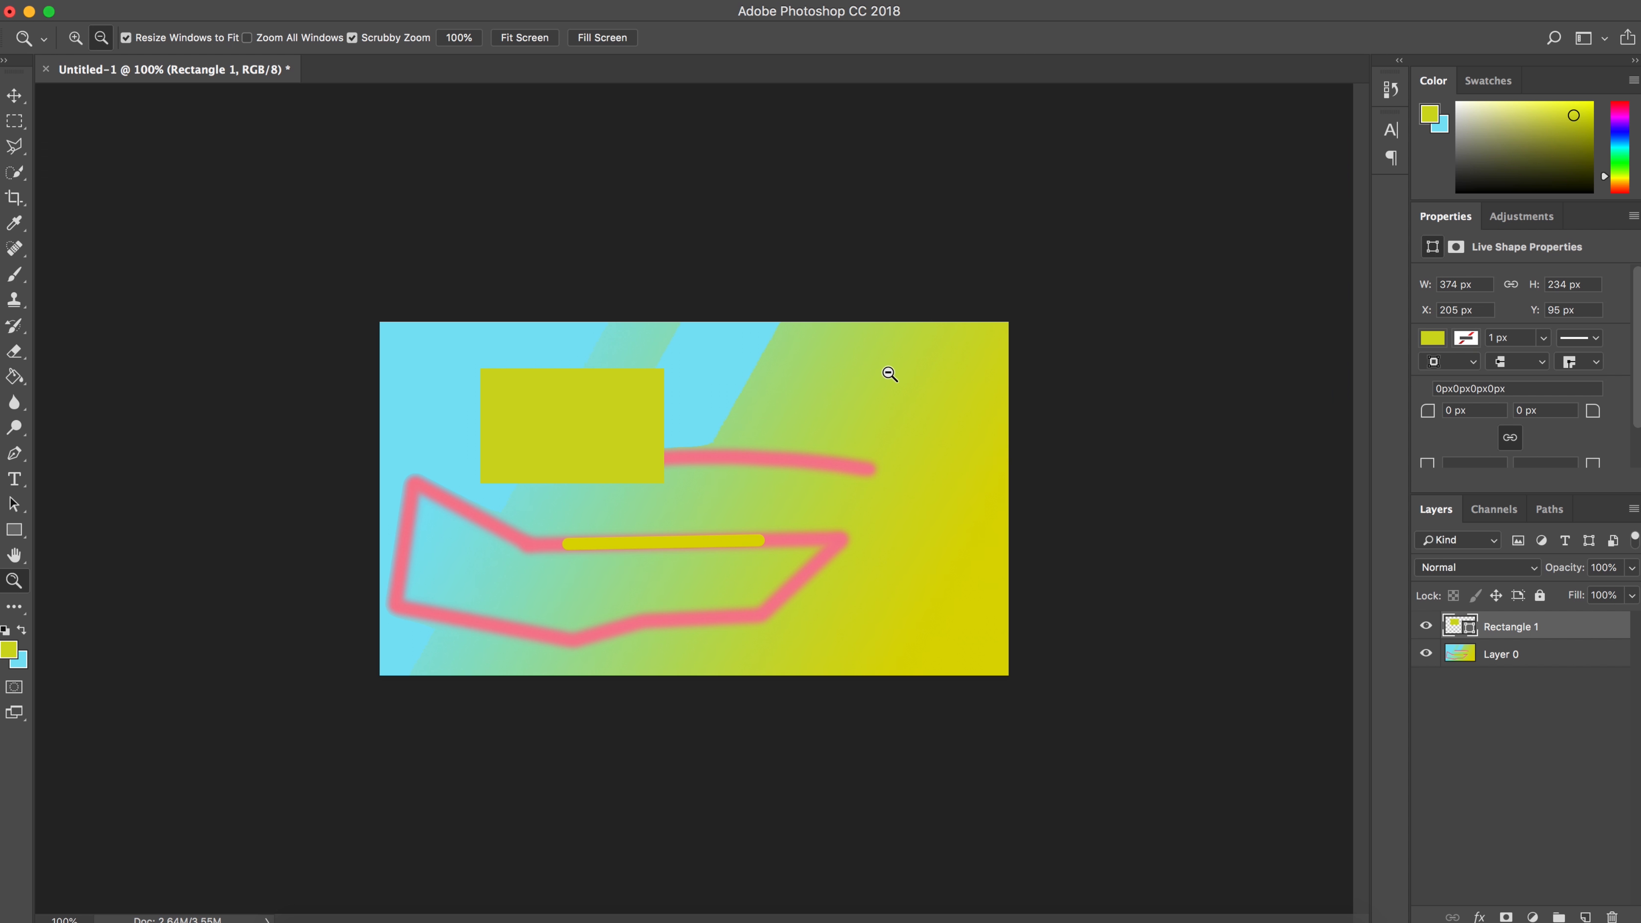
left_click(711, 521)
left_click(711, 520, "alt")
key("super+r")
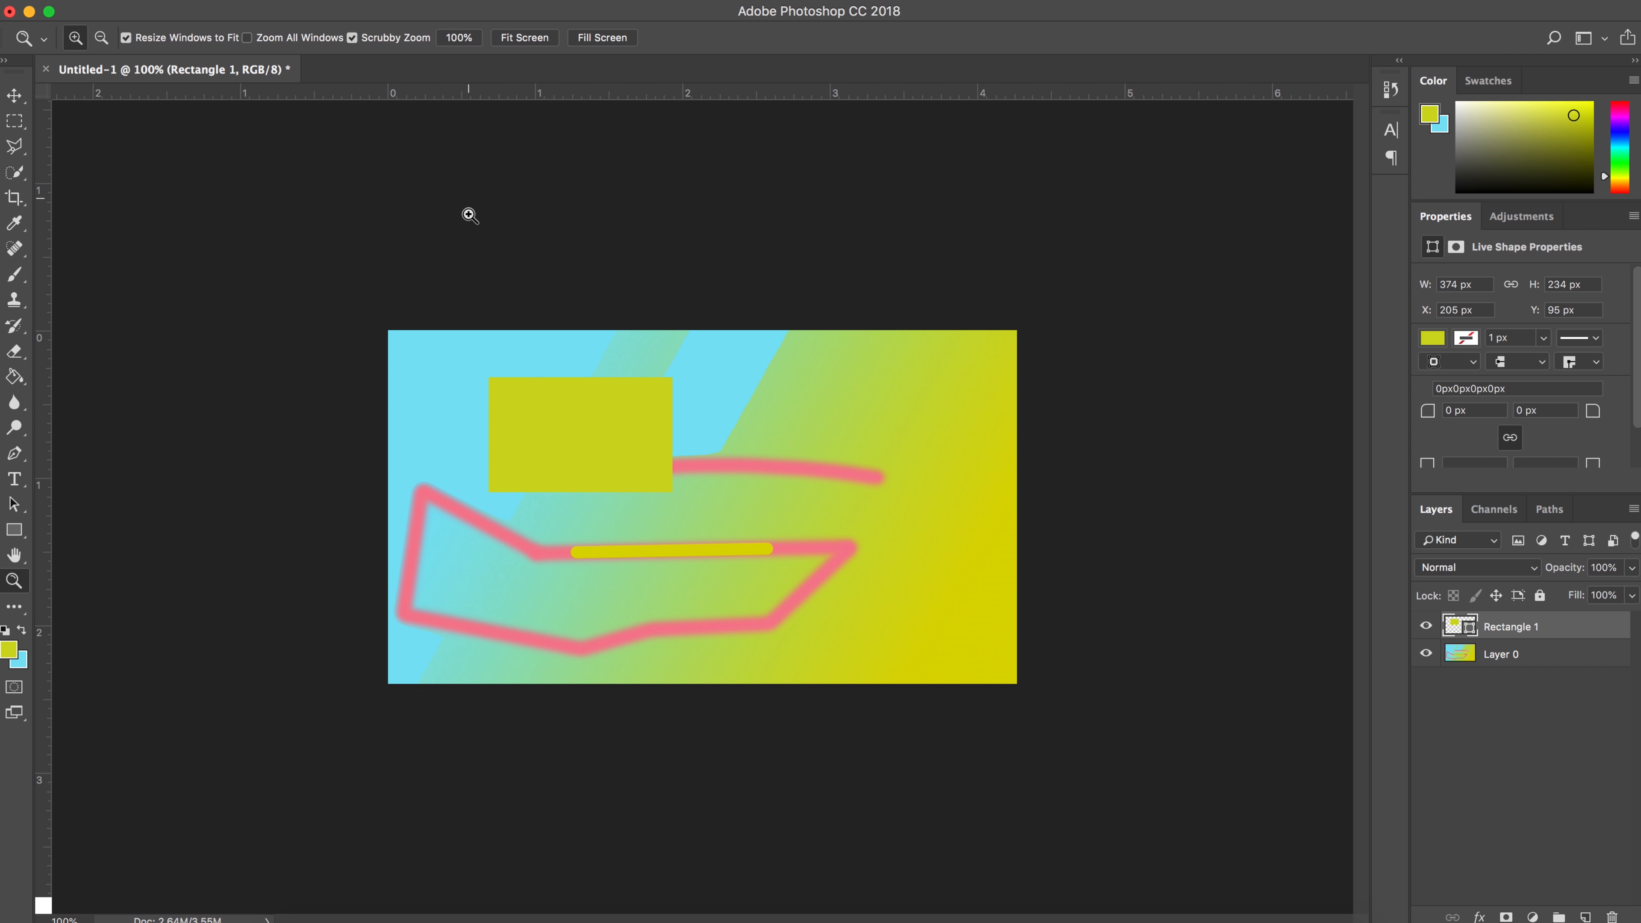
Step: Place a horizontal and a vertical guide, each about 1 in from the canvas's upper and left edges
key("v")
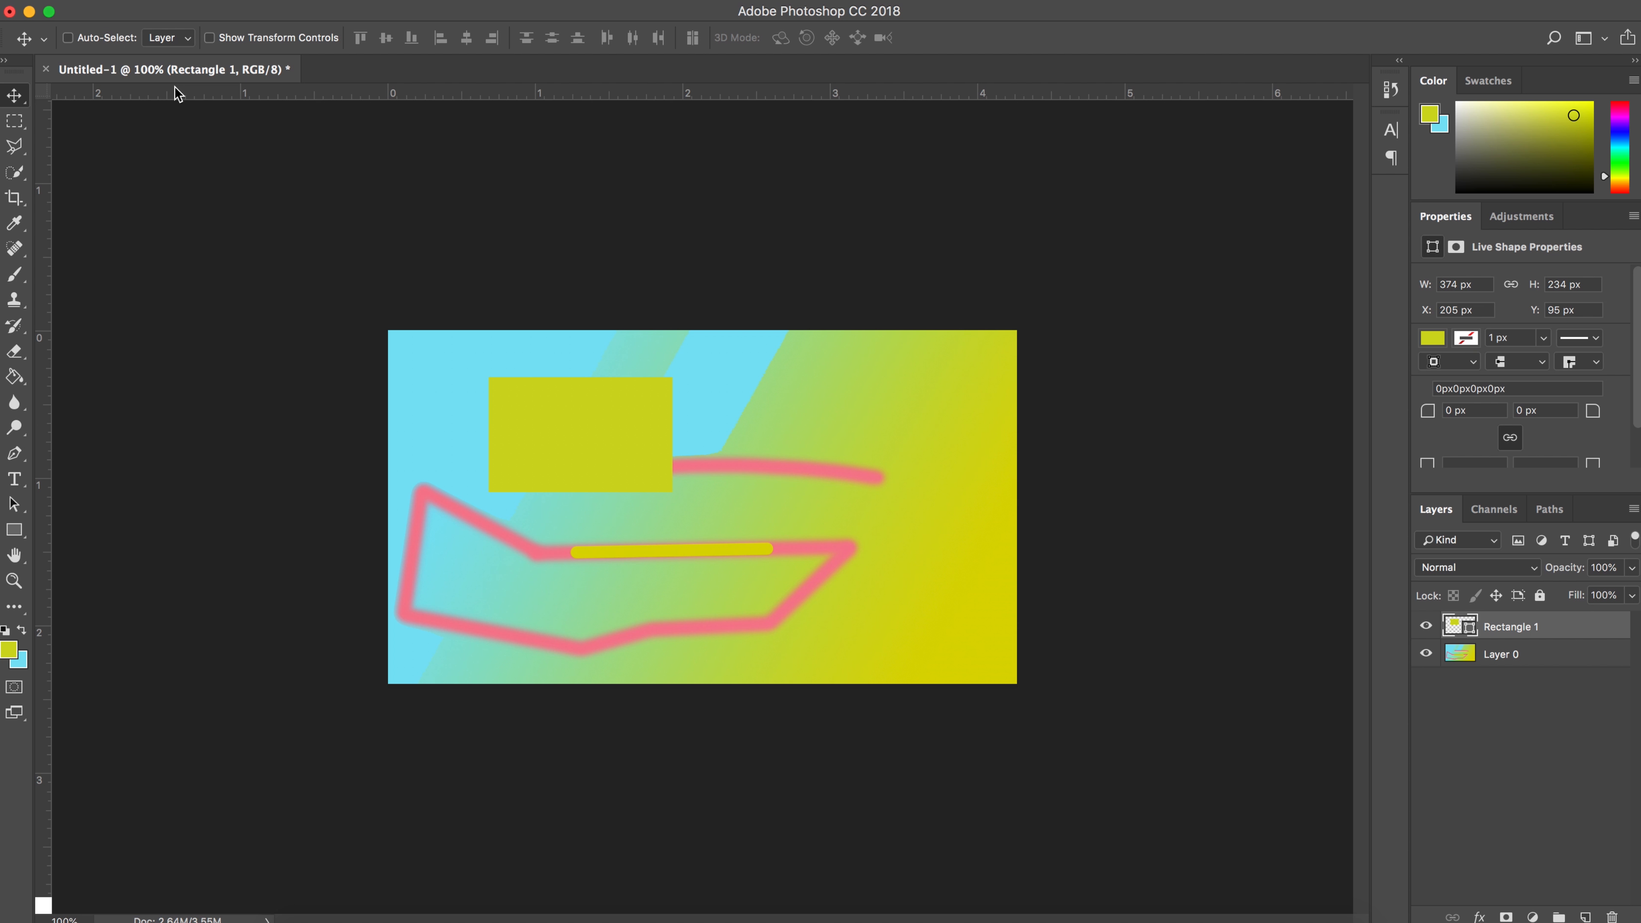
left_click_drag(177, 94, 220, 477)
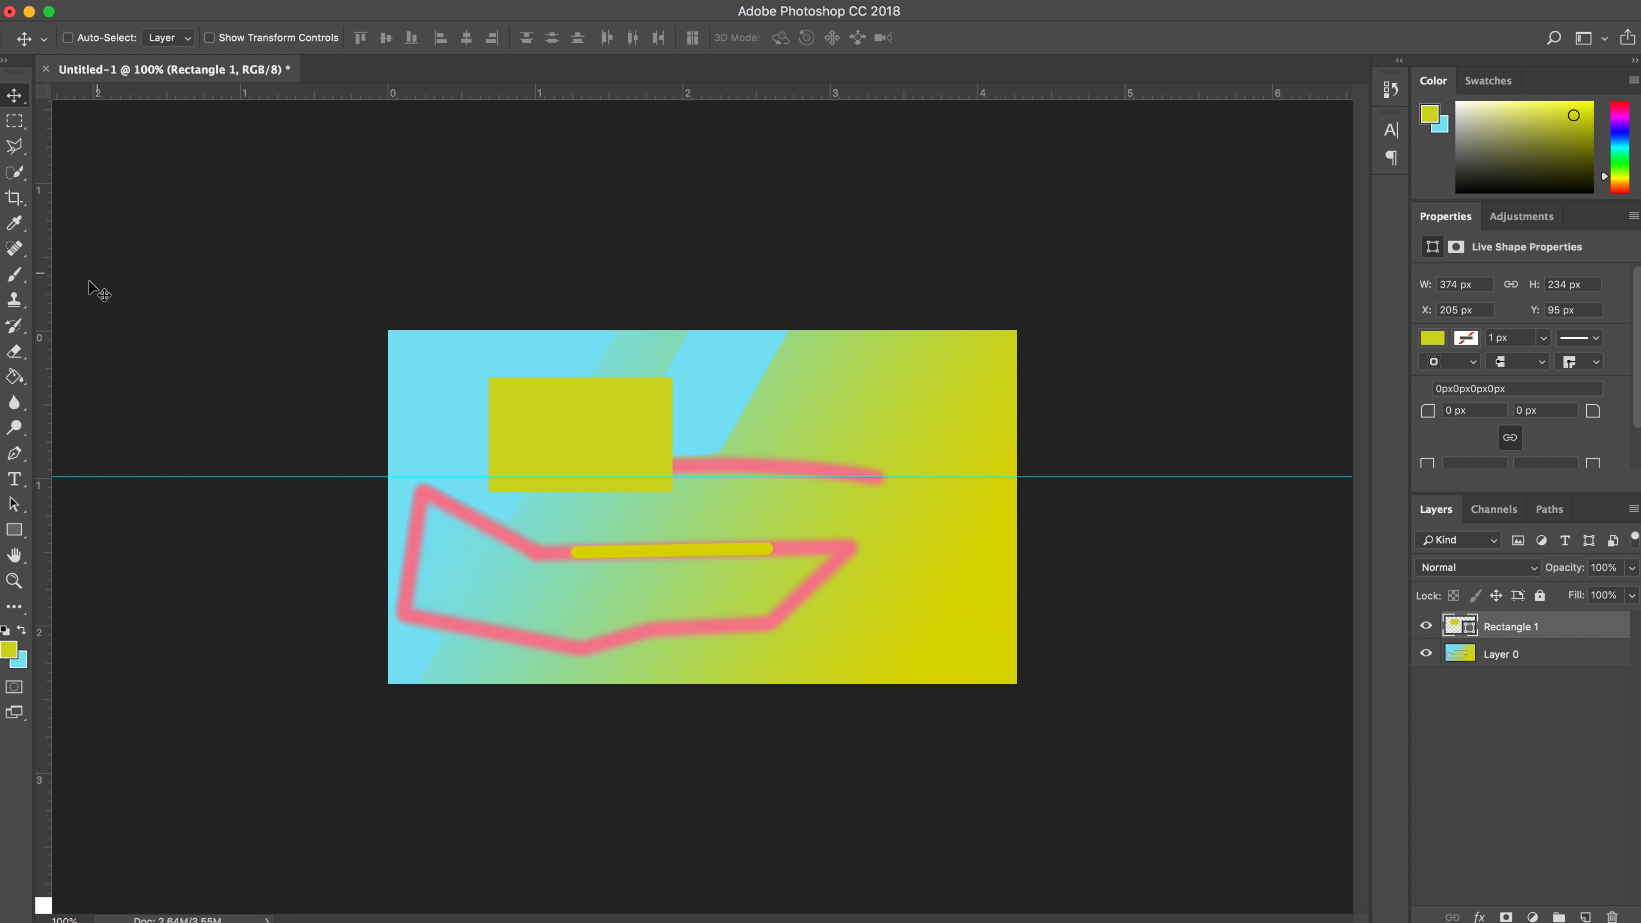
left_click_drag(41, 263, 535, 306)
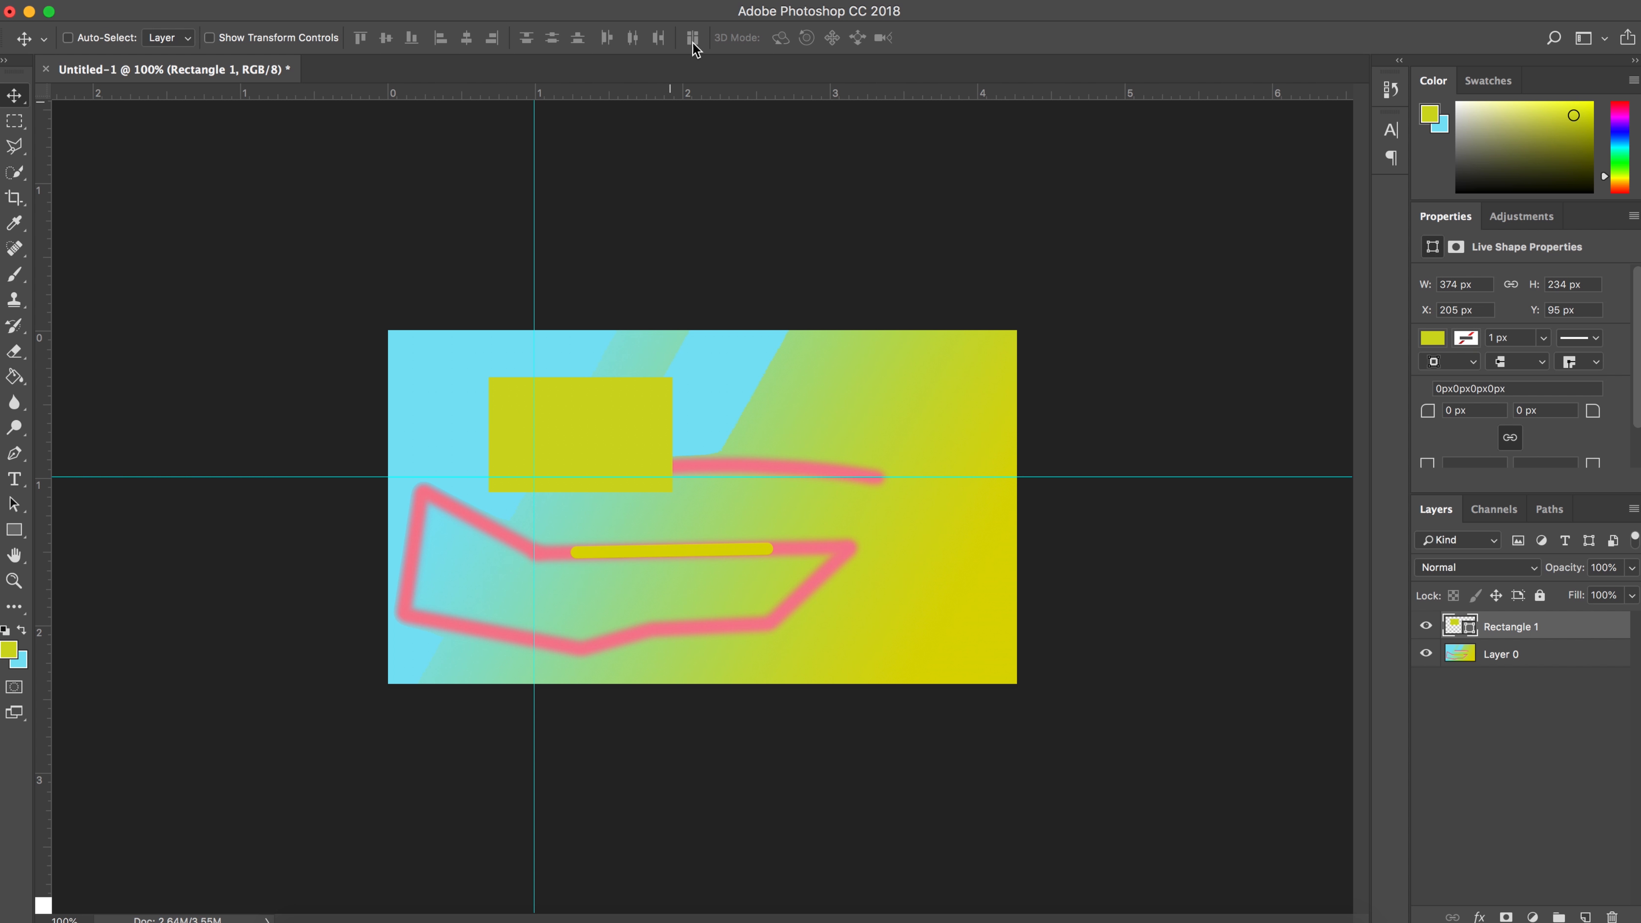
Step: Search the program's commands for "clear" and run Clear Guides to remove both guides
left_click(678, 8)
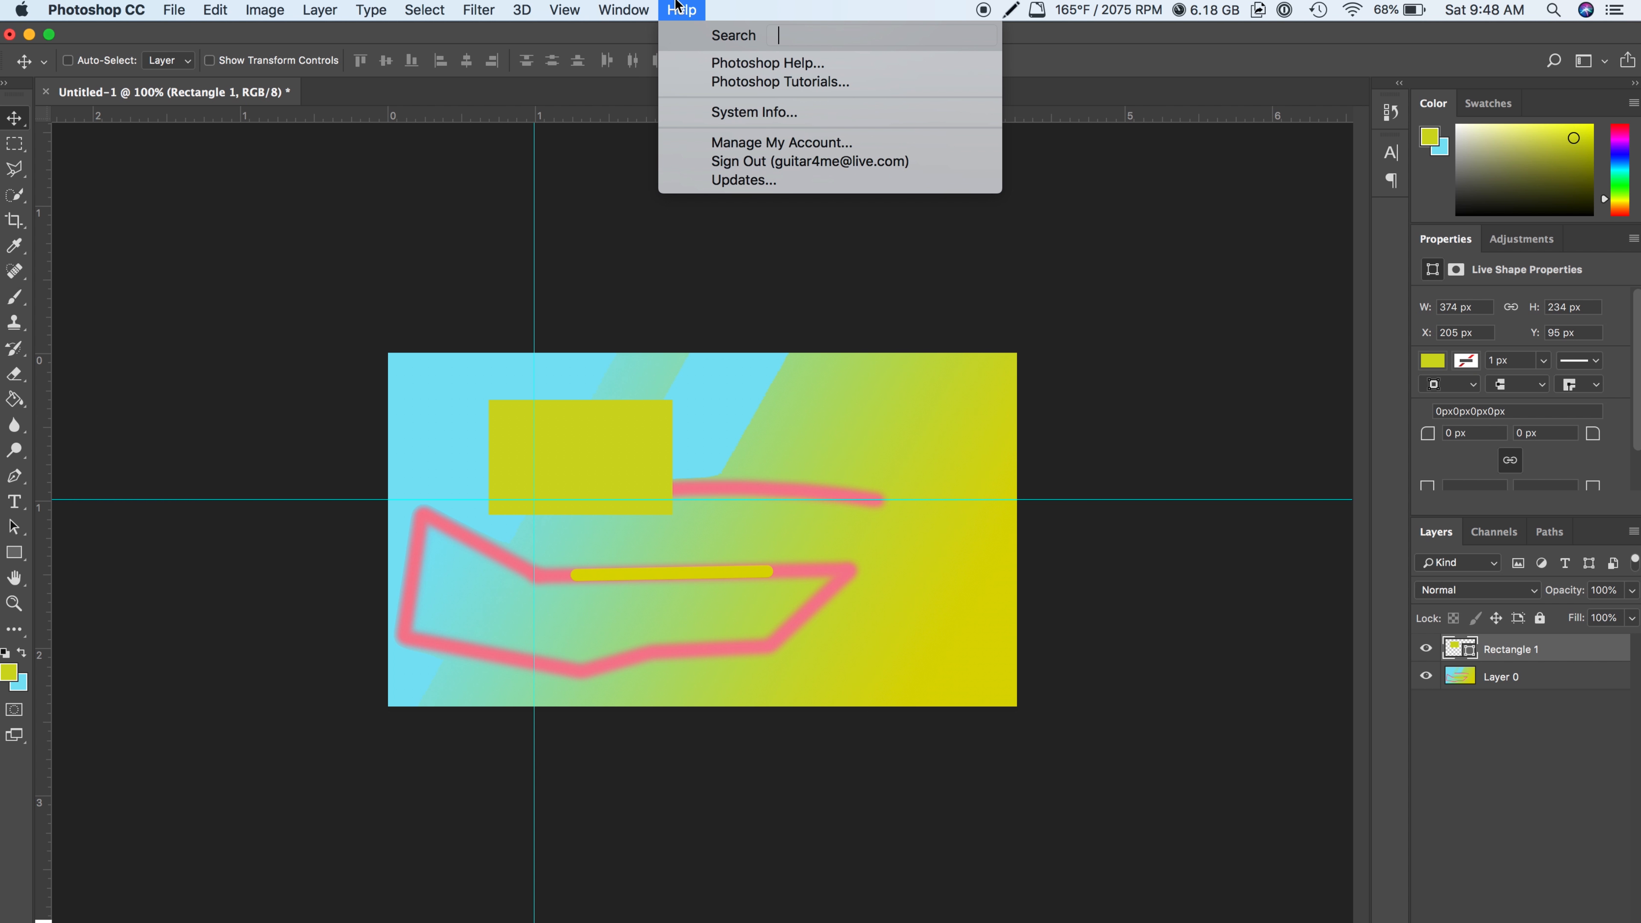
type("clear")
key("Down")
key("Down")
key("Down")
key("Down")
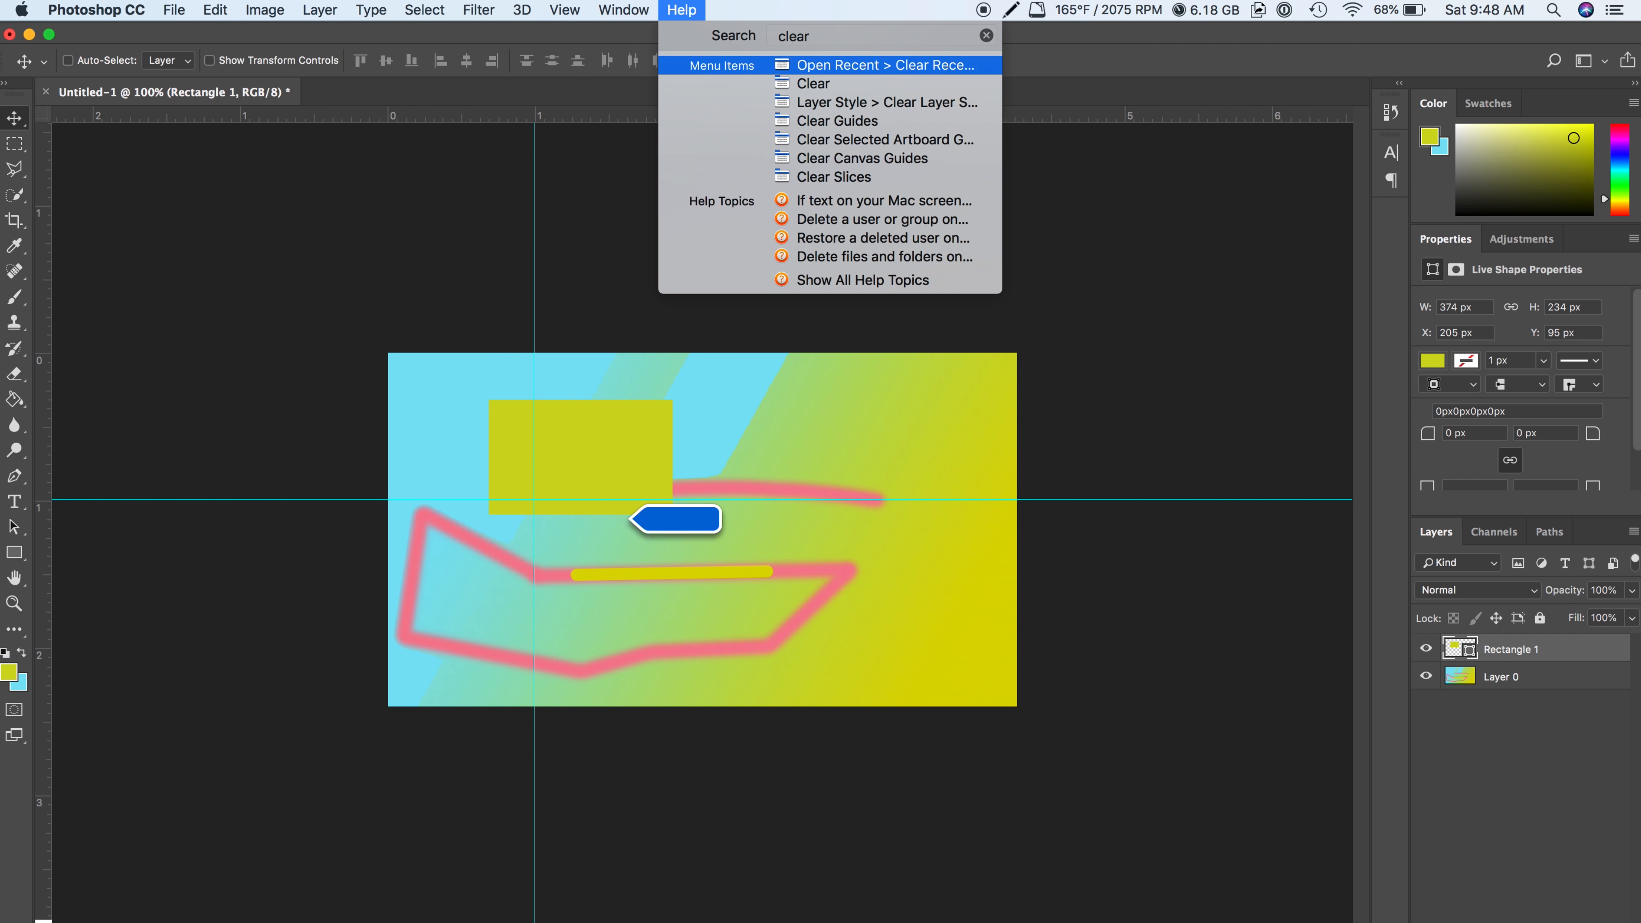
key("Return")
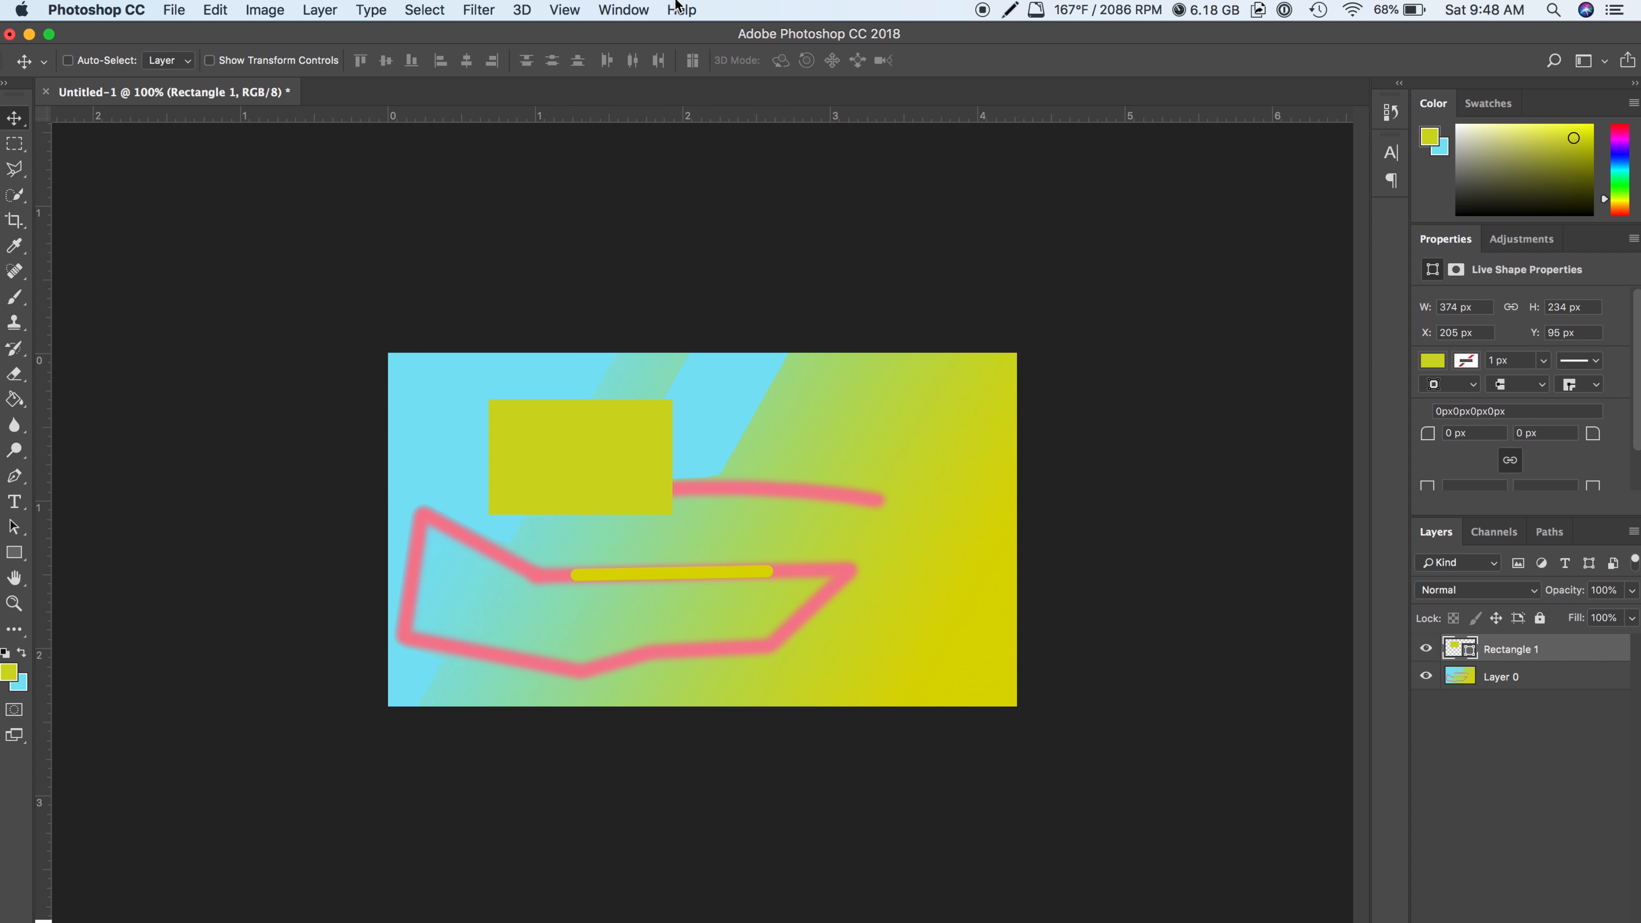